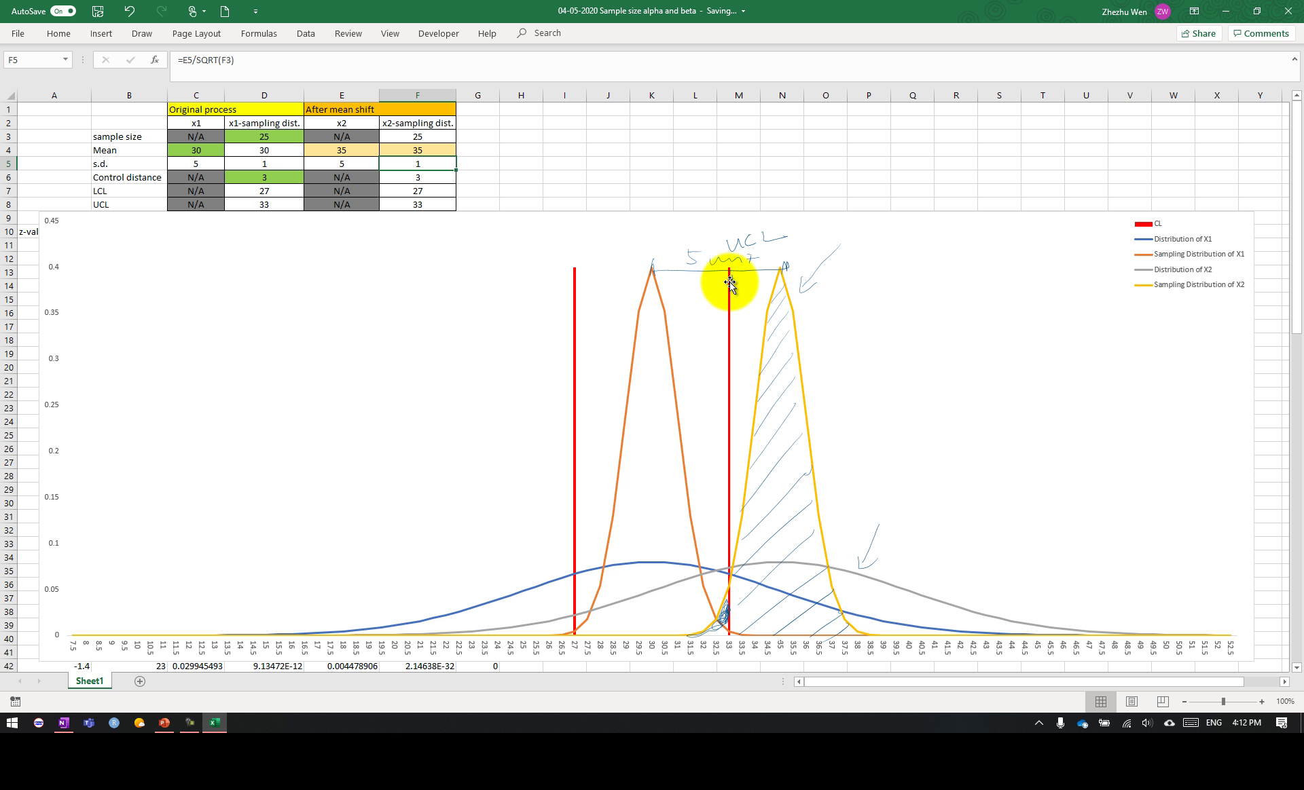
- Change the shifted process mean in E4 and the shifted sampling mean in F4 to 31
left_click(341, 150)
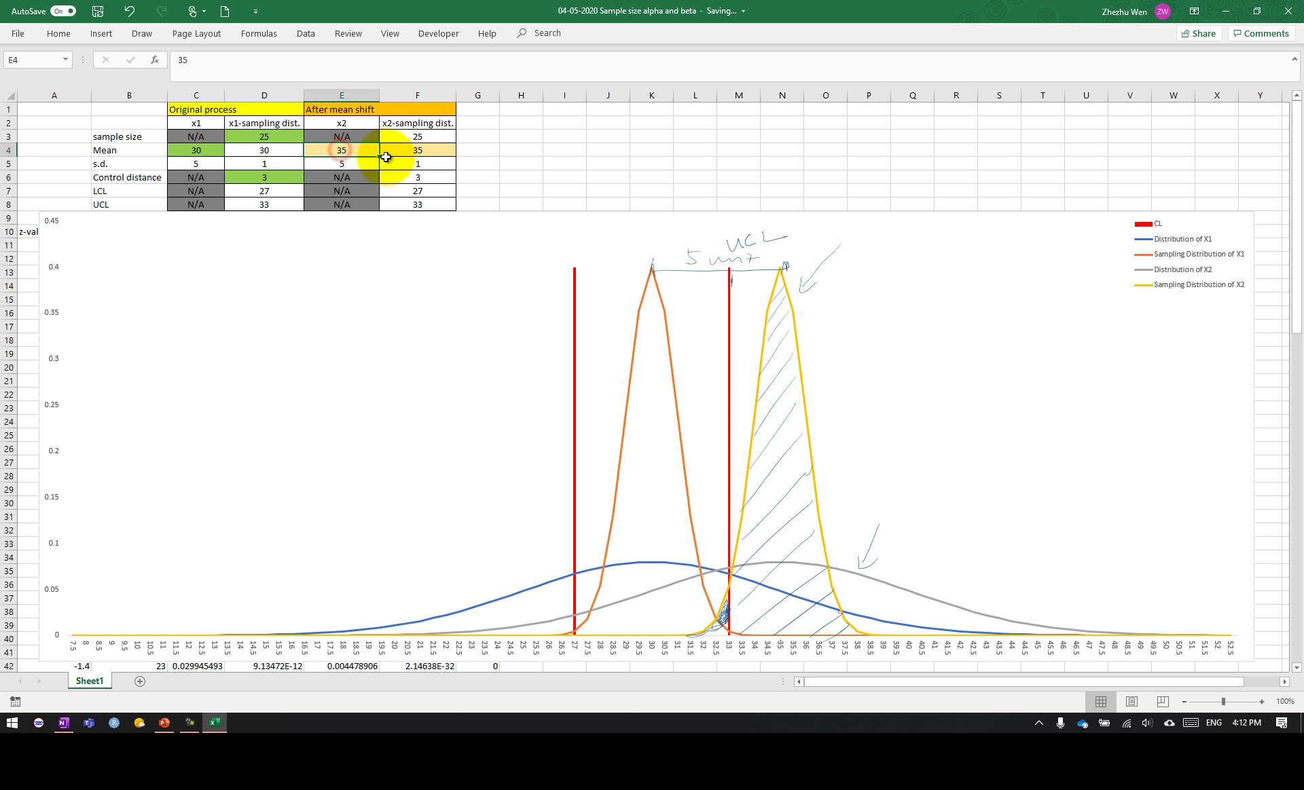
type("31")
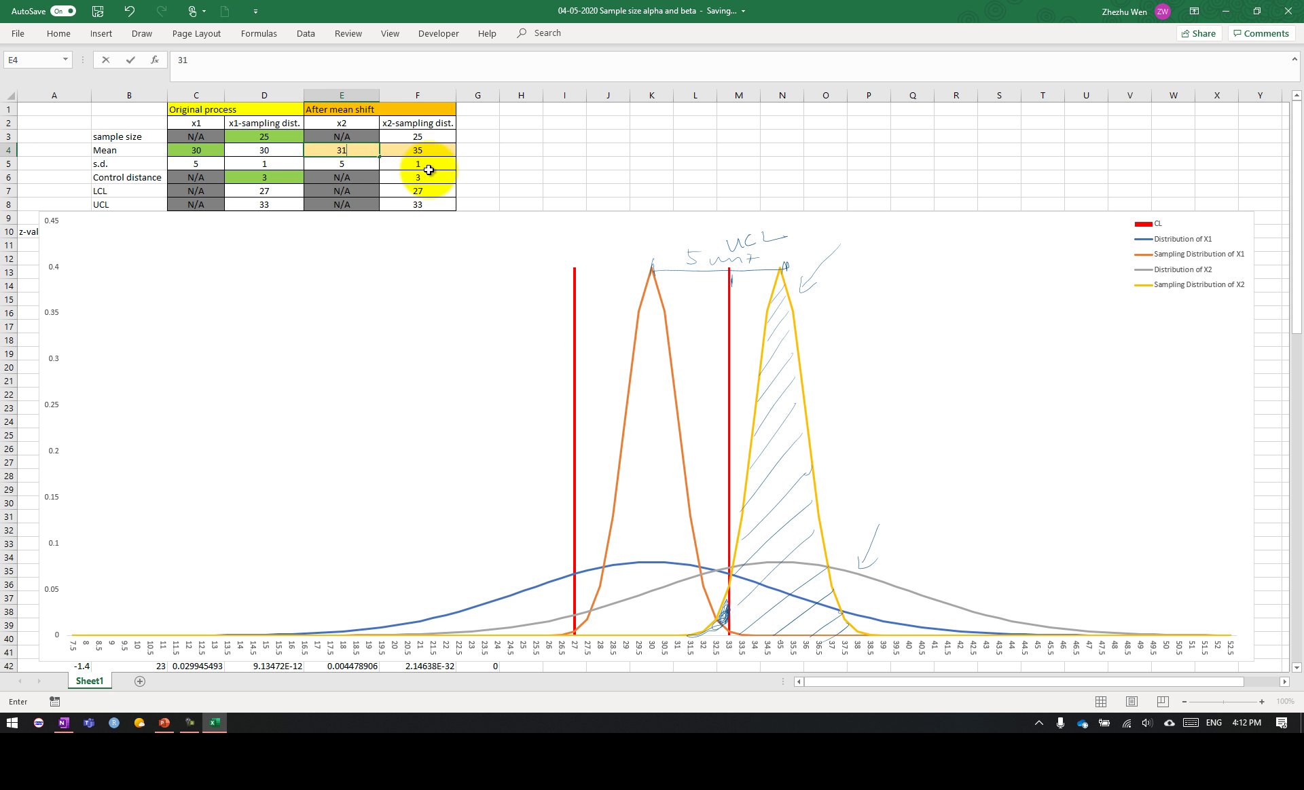
key("Return")
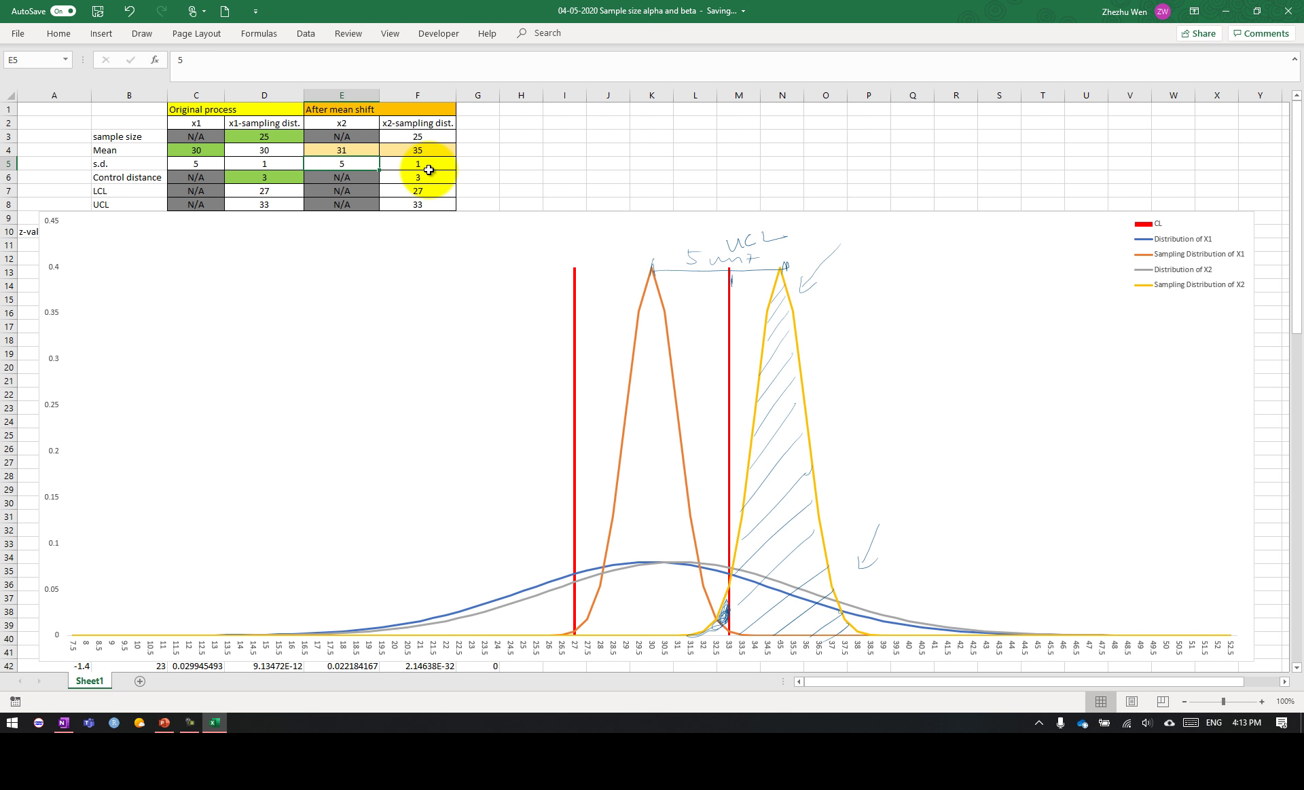
left_click(421, 149)
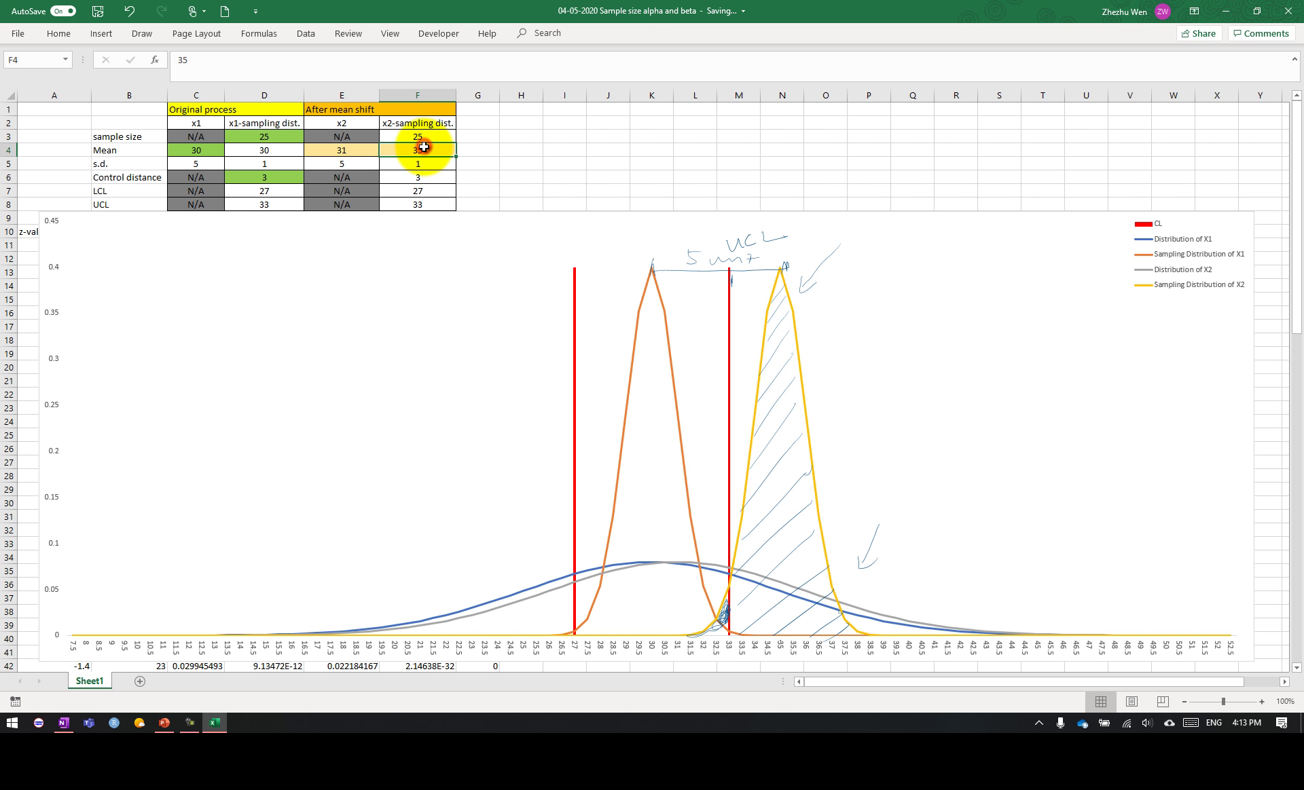
type("31")
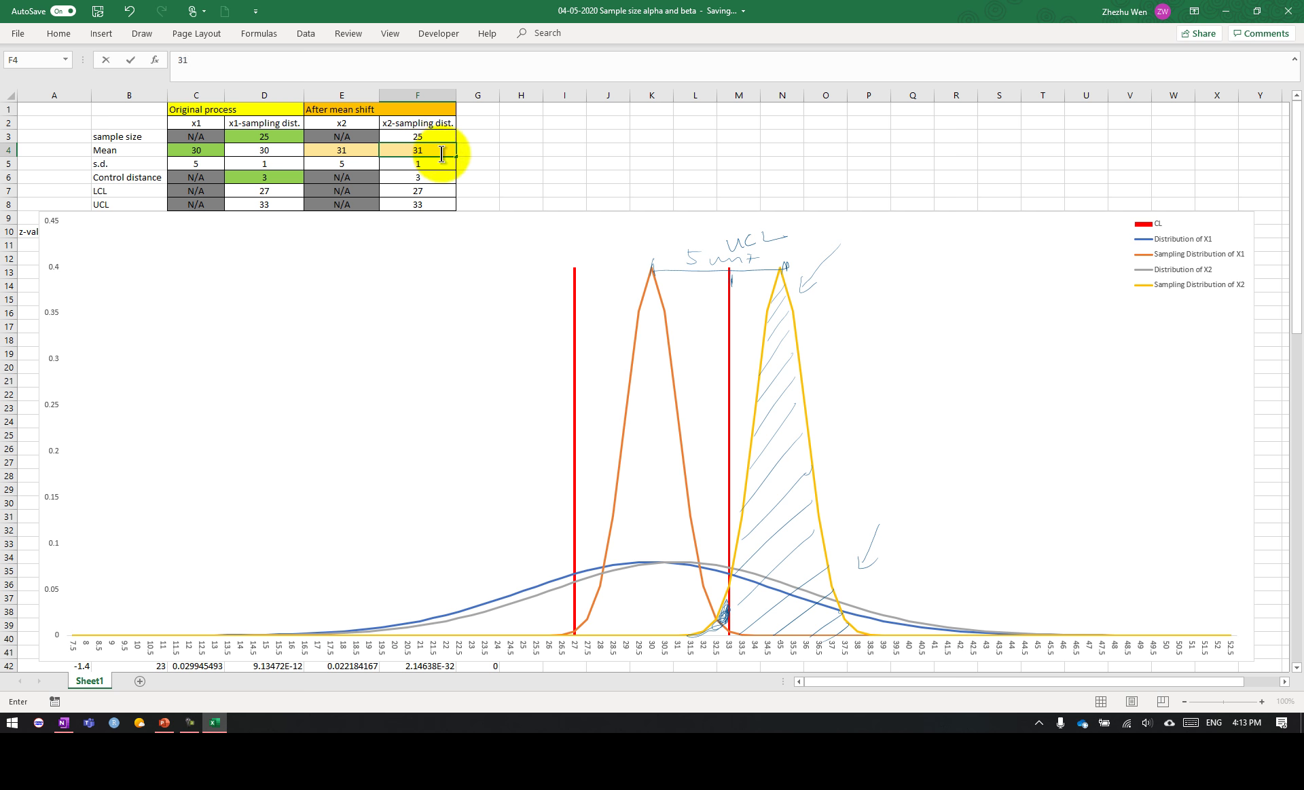
key("Return")
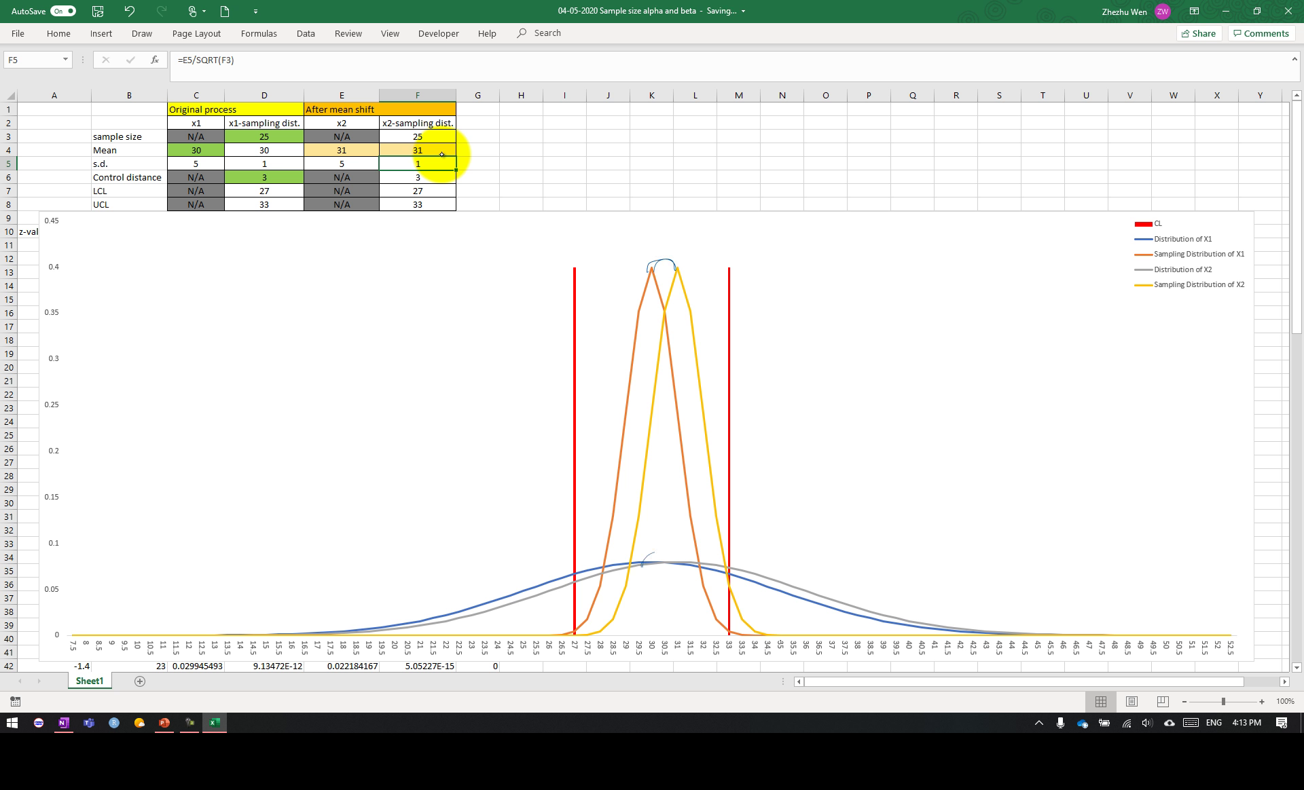
- Sketch ink arcs over the sampling and population curve peaks on the chart
left_click_drag(643, 564, 696, 569)
mouse_move(648, 272)
left_mouse_down()
mouse_move(666, 260)
mouse_move(677, 271)
left_mouse_up()
mouse_move(643, 566)
left_mouse_down()
mouse_move(671, 540)
mouse_move(695, 569)
left_mouse_up()
mouse_move(652, 558)
left_mouse_down()
mouse_move(686, 562)
mouse_move(684, 544)
mouse_move(688, 563)
left_mouse_up()
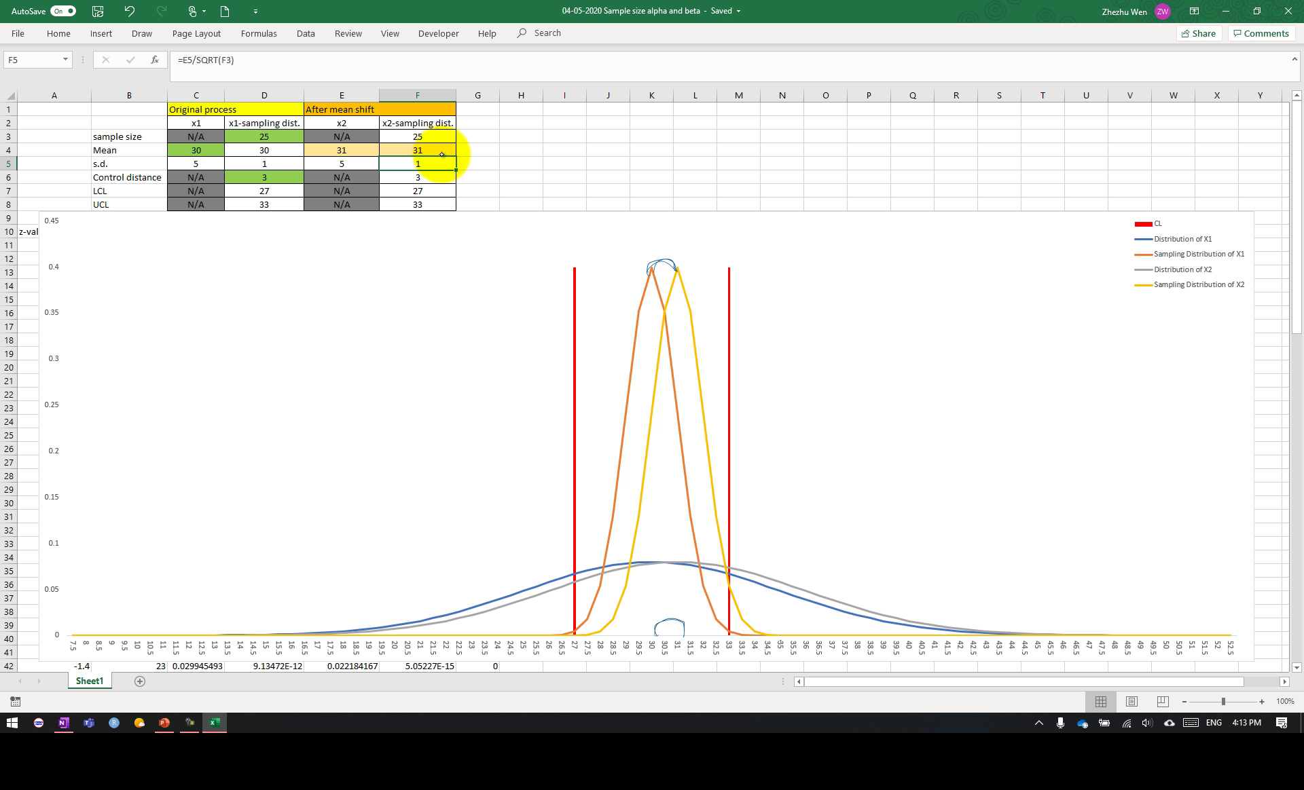
- Hatch the shifted curve's tail past the upper limit 33 and undo the extra peak arc
left_click_drag(736, 614, 743, 631)
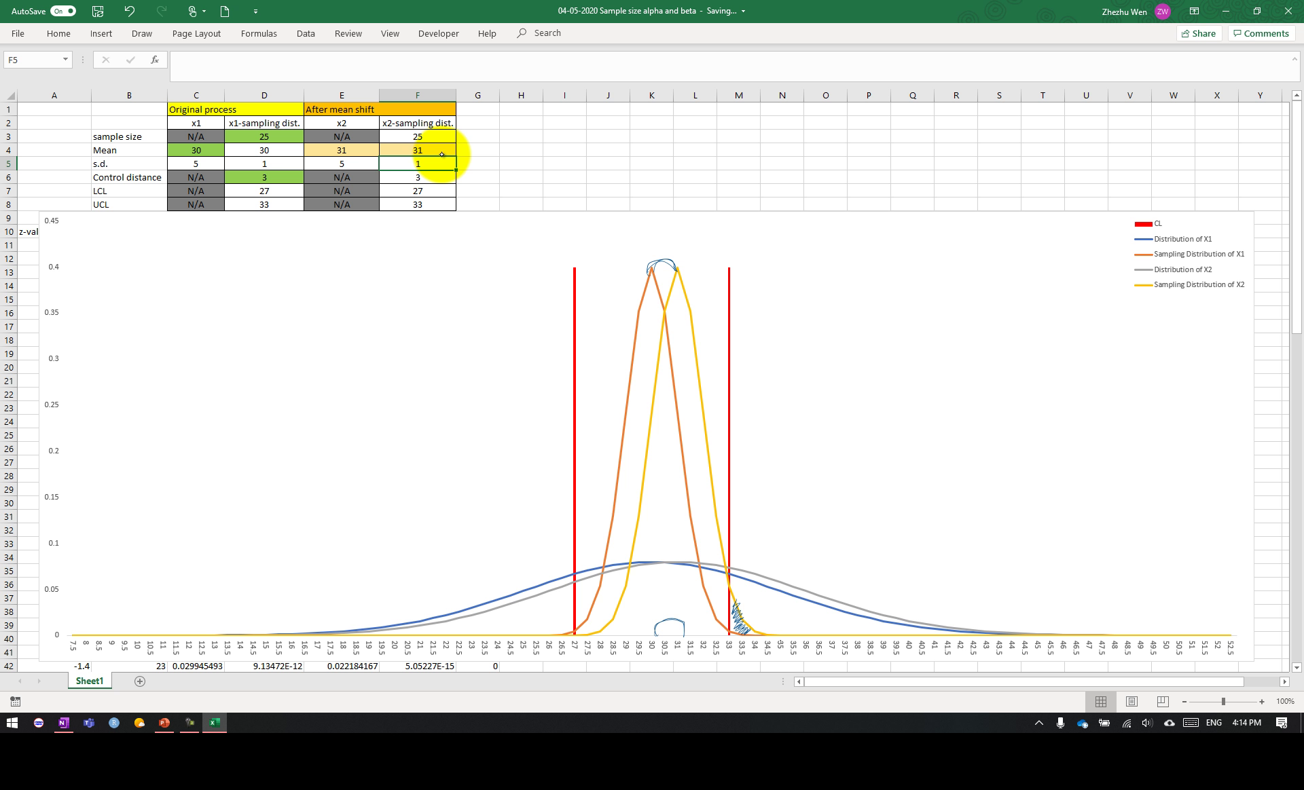
key("ctrl+z")
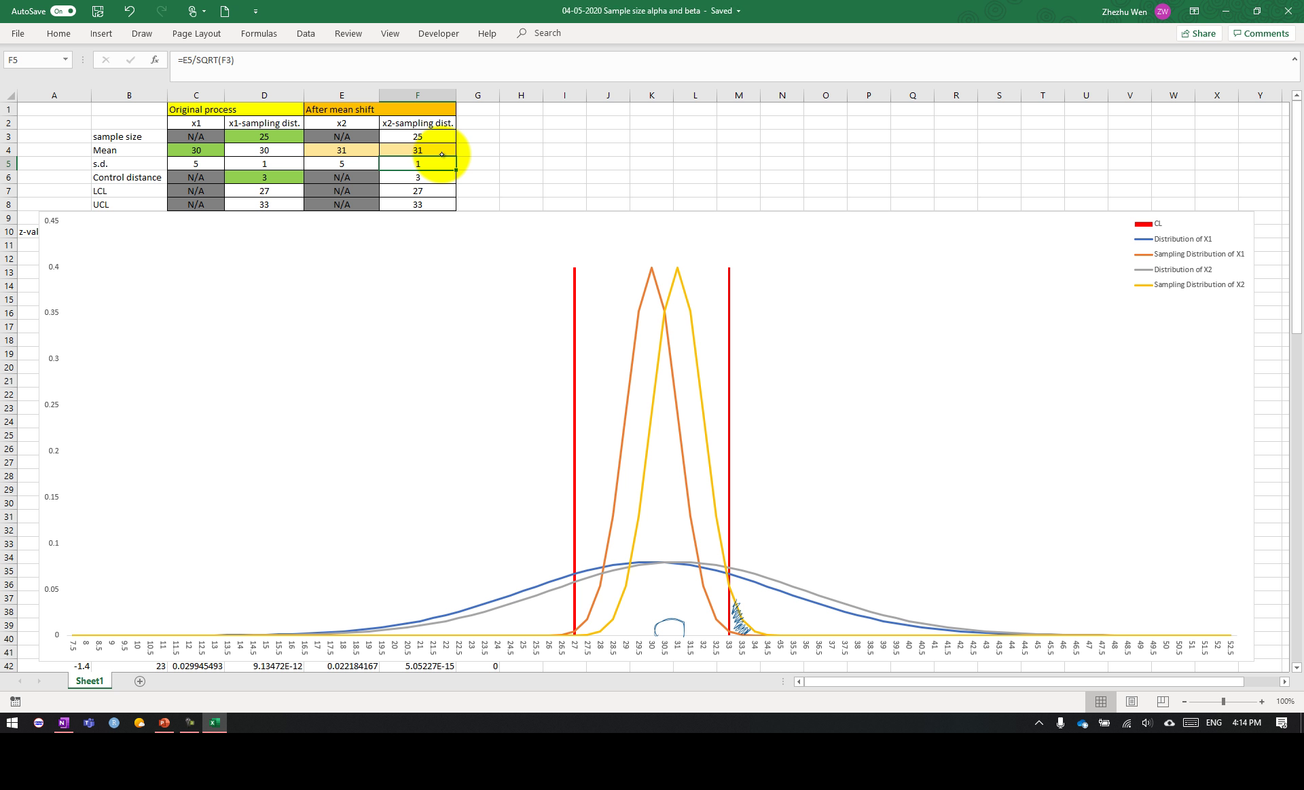
left_click(289, 136)
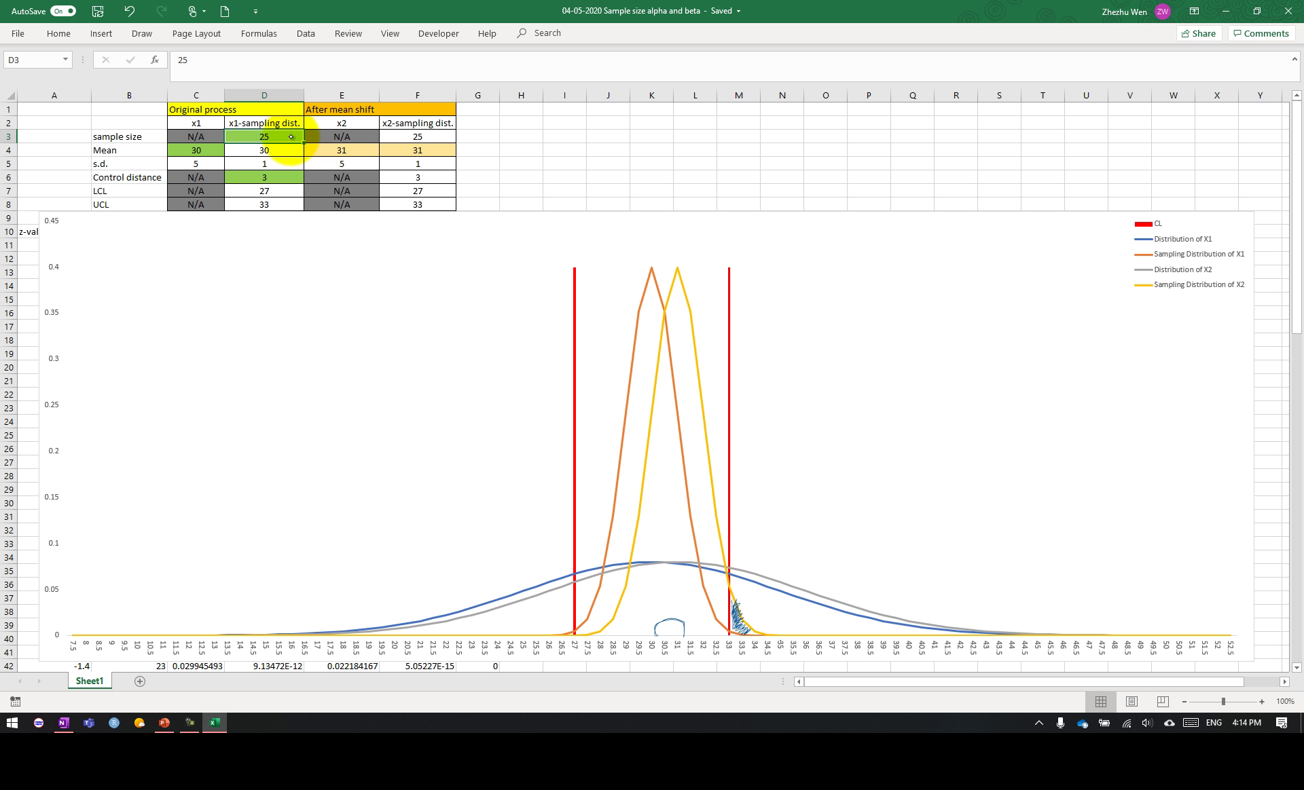
- Set the sample size in D3 to 64 and clear the outdated ink marks from the chart
key("ctrl+z")
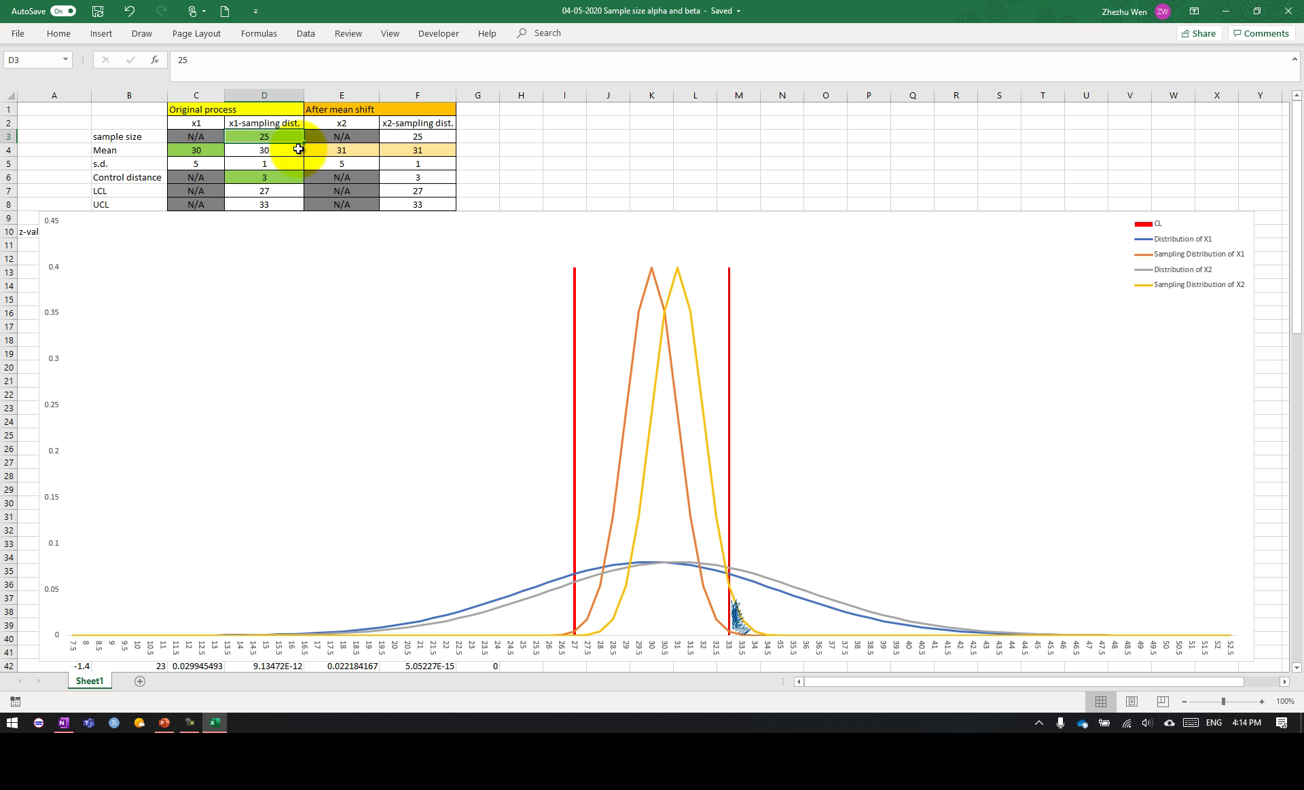
left_click_drag(298, 149, 347, 151)
left_click(284, 135)
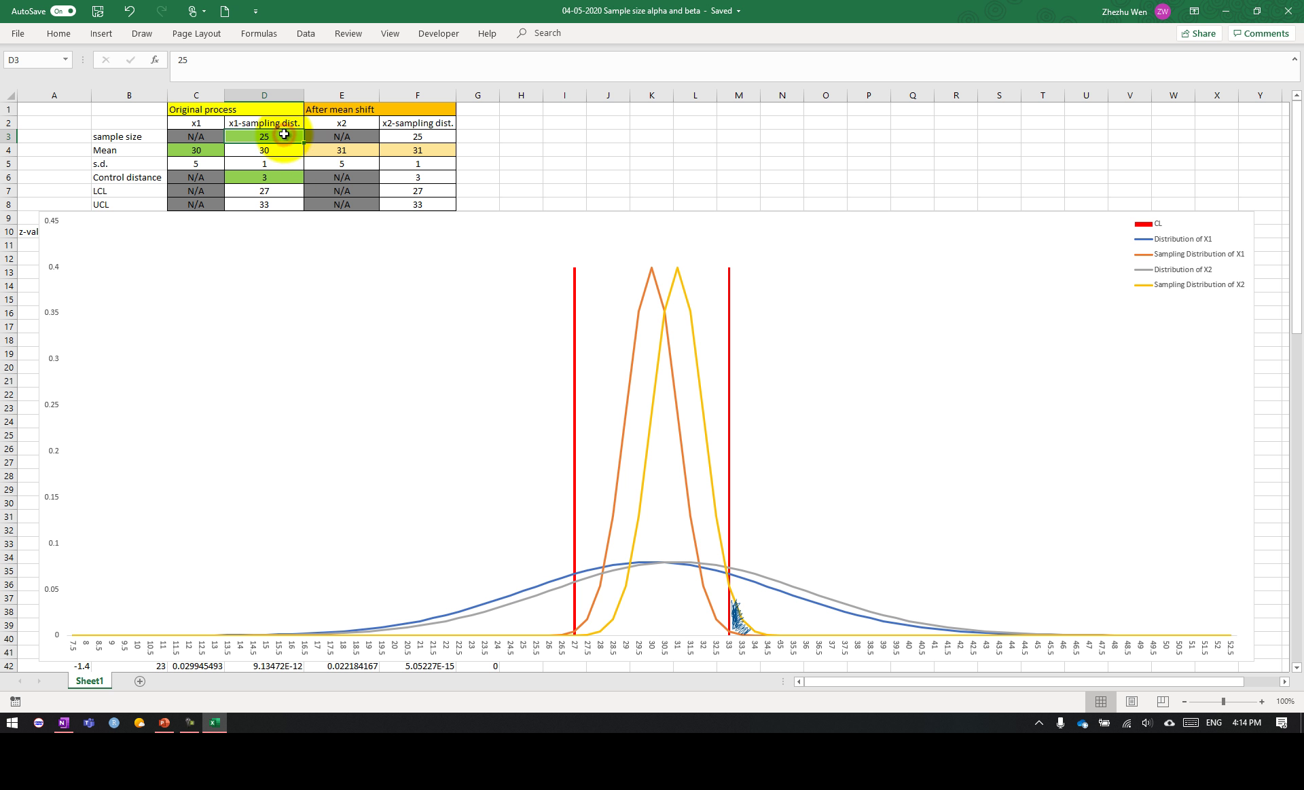
left_click(284, 135)
type("64")
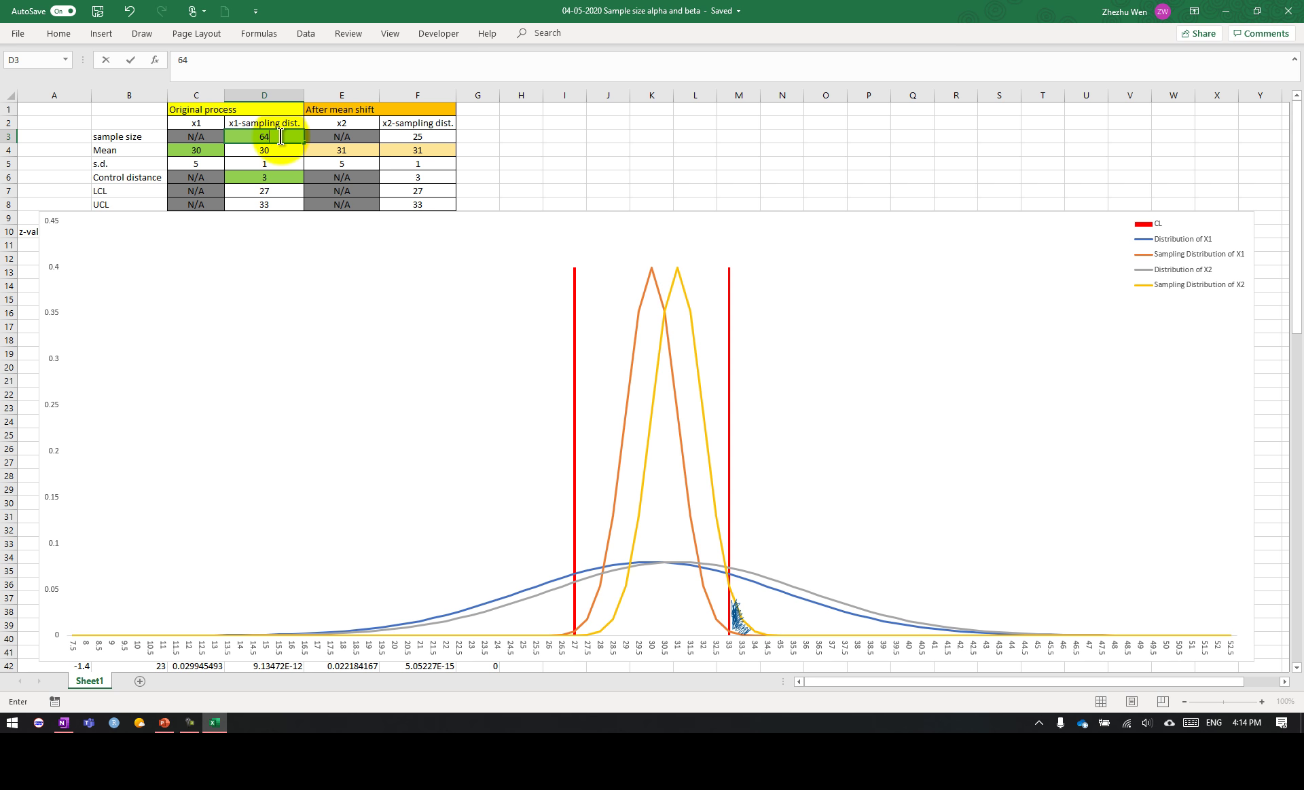
key("Return")
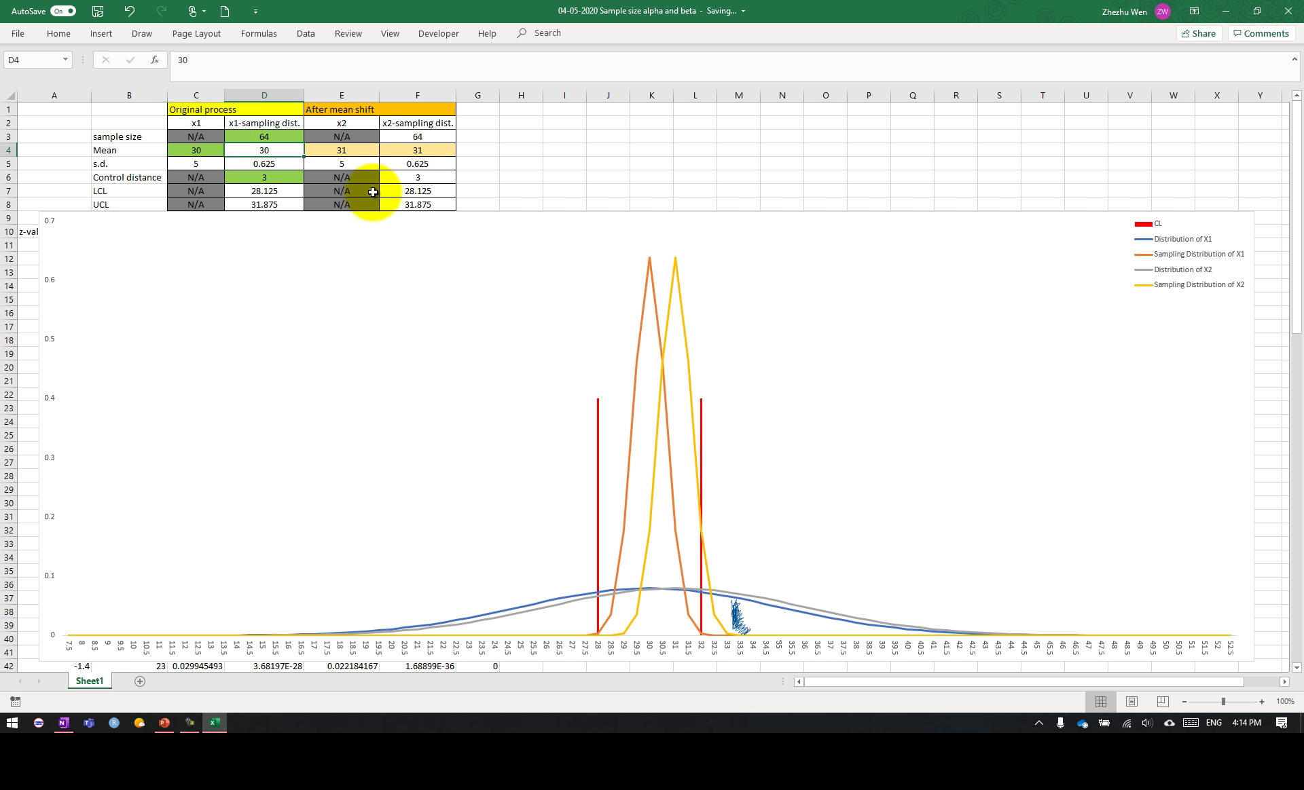
left_click(286, 137)
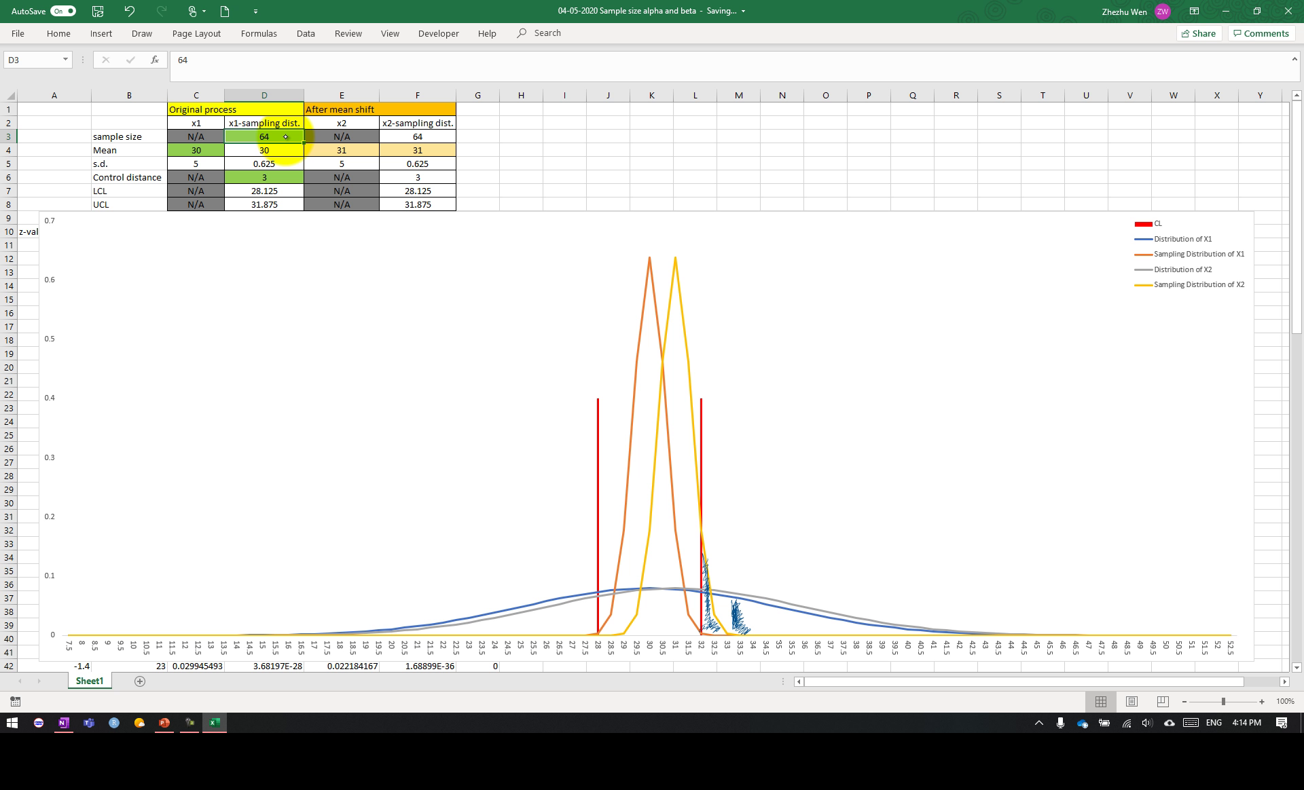
key("ctrl+z")
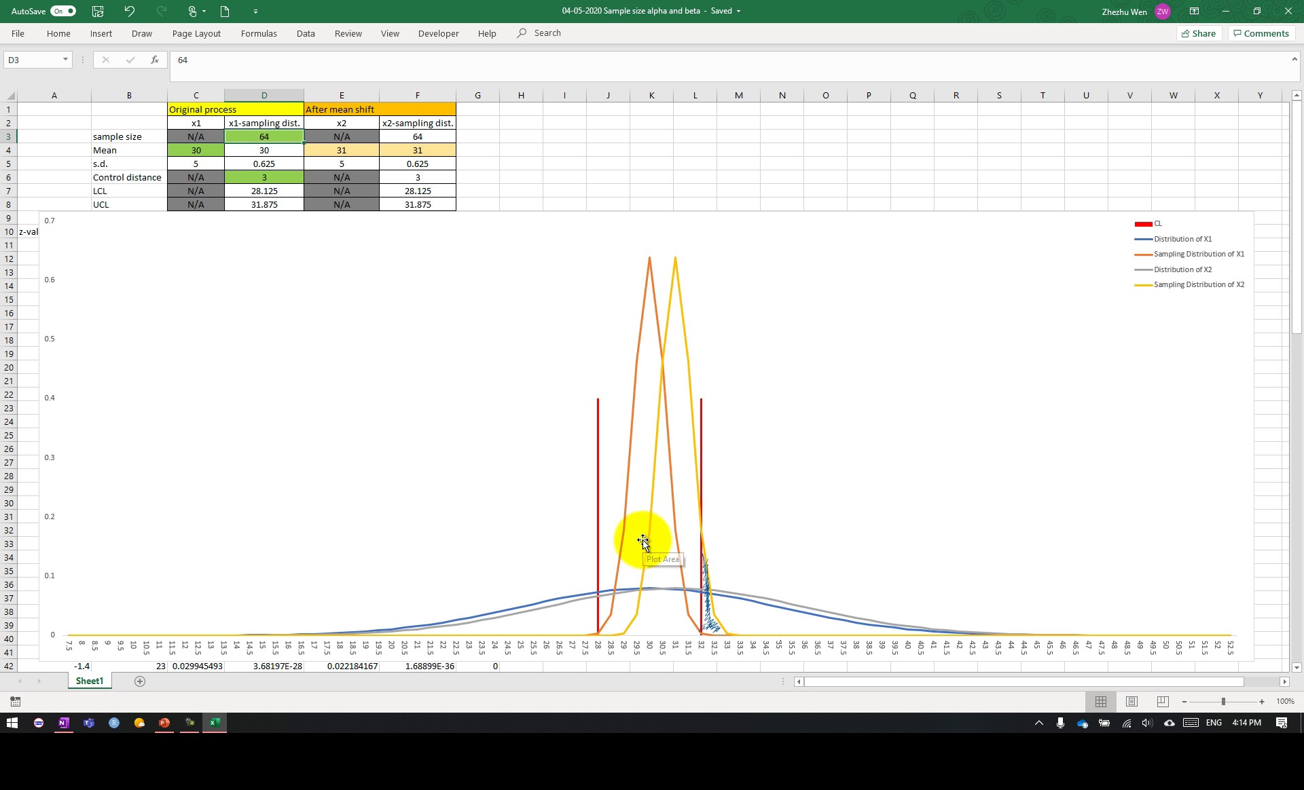
- Inspect the LCL, s.d. and sample size 64 in column D without changing them
left_click(275, 192)
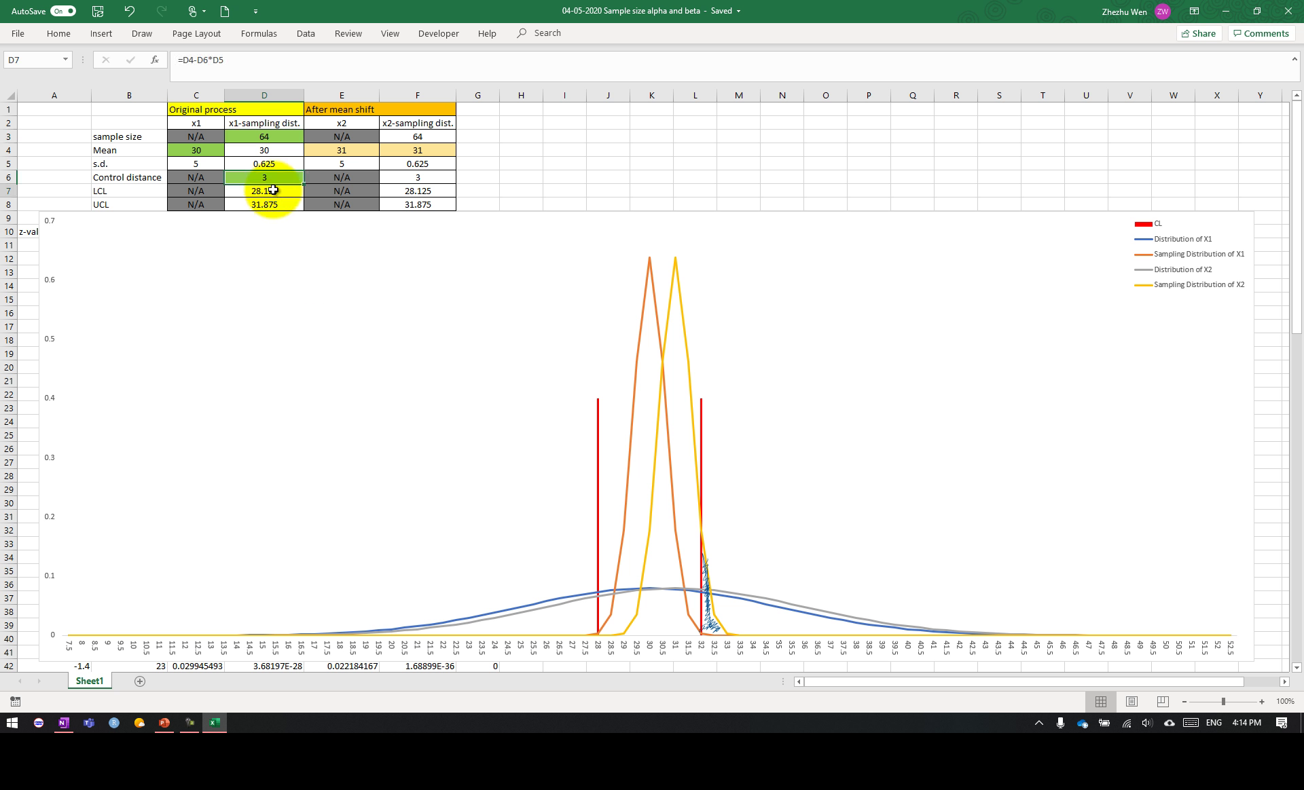
left_click(271, 164)
left_click(281, 136)
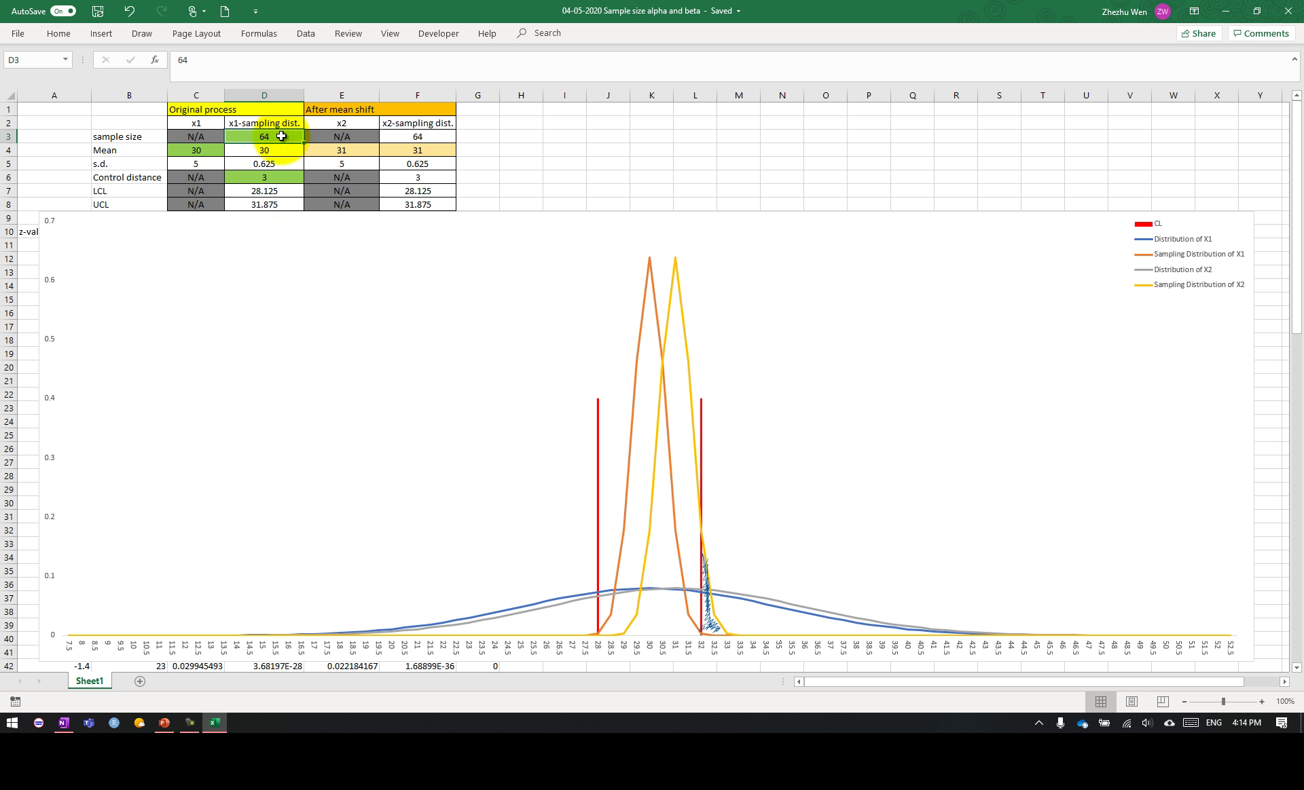
double_click(281, 136)
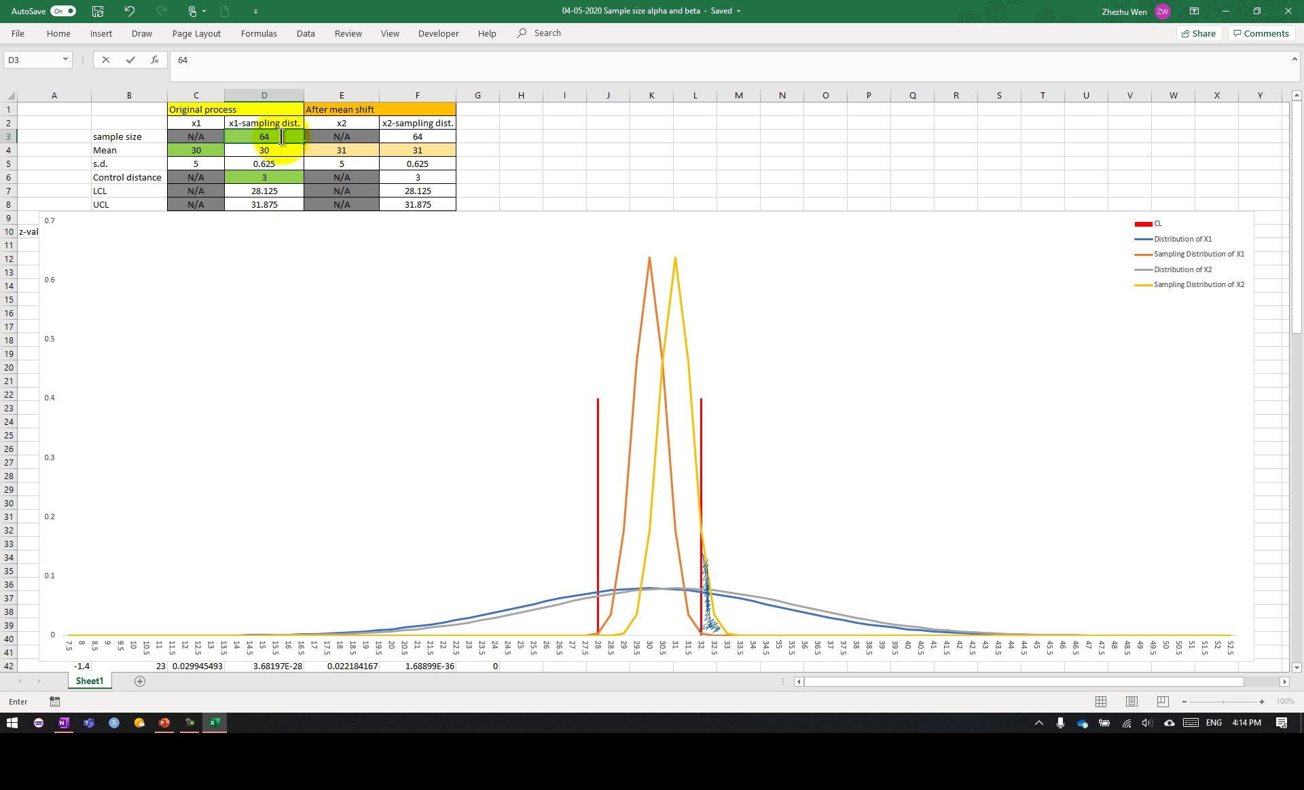
left_click_drag(281, 137, 258, 136)
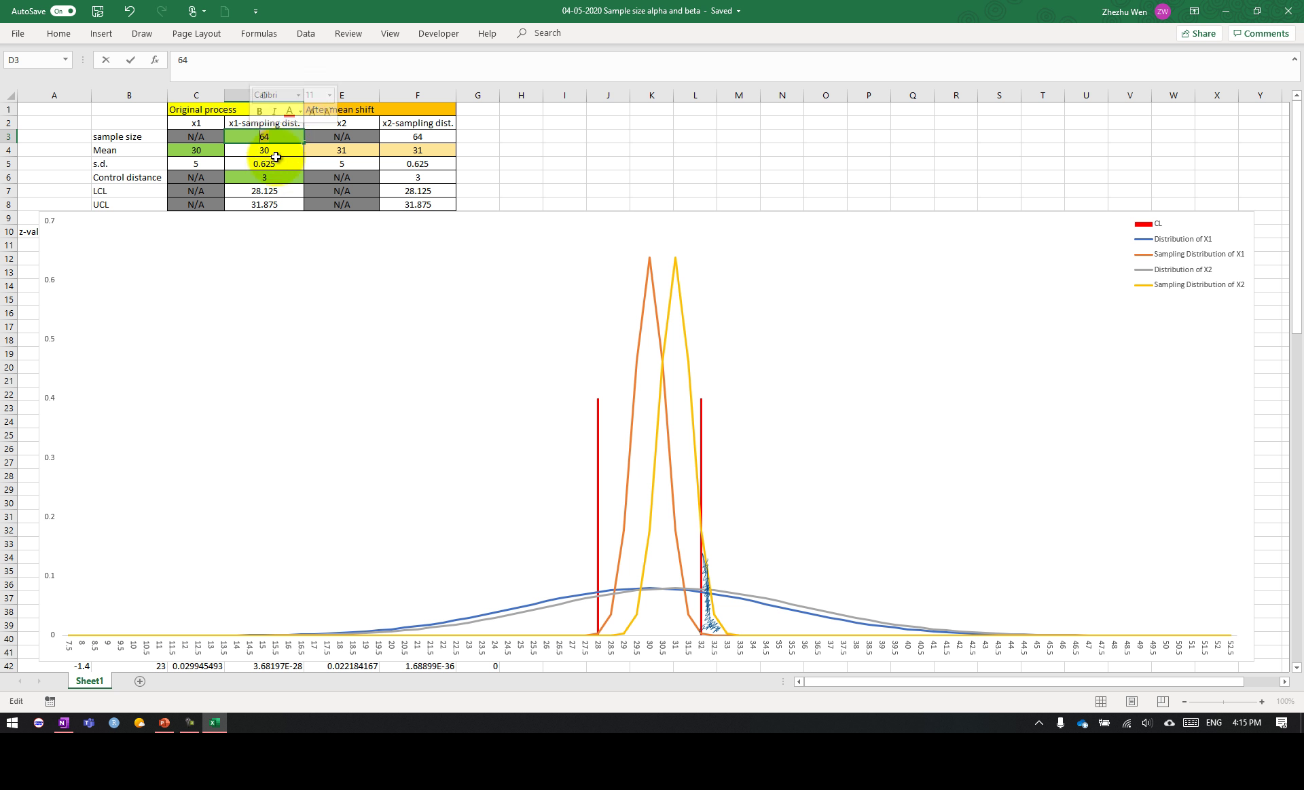
key("Escape")
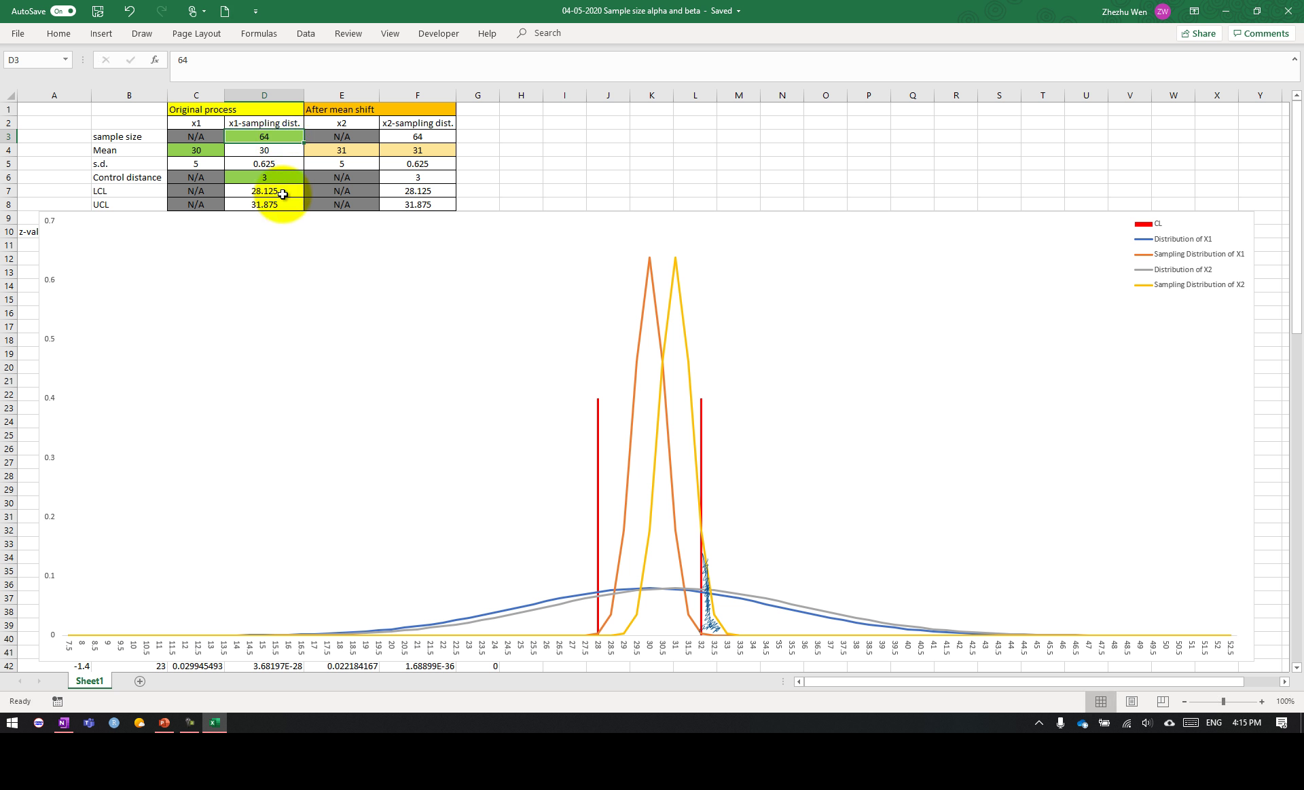
left_click_drag(283, 195, 285, 205)
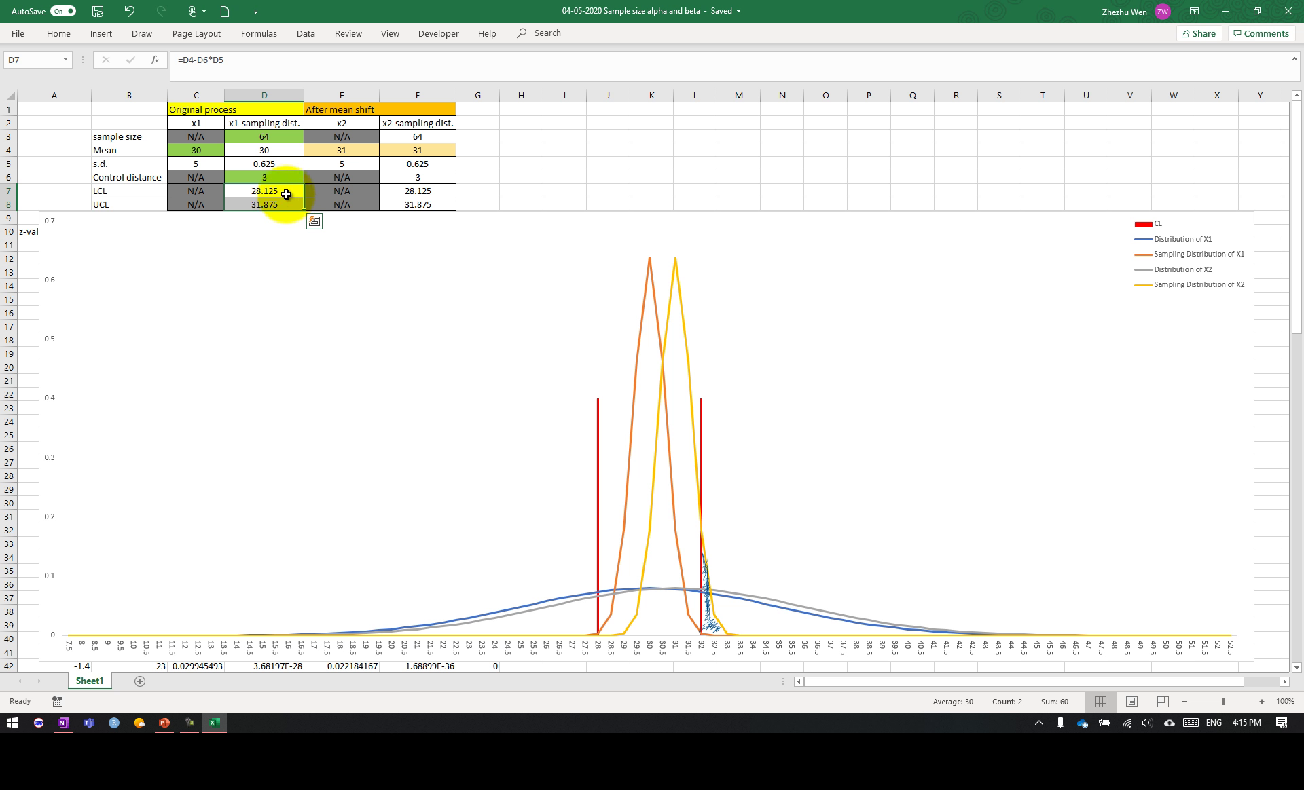
- Enter 25 as the sample size in D3 and check the new limits 27 and 33
left_click(279, 138)
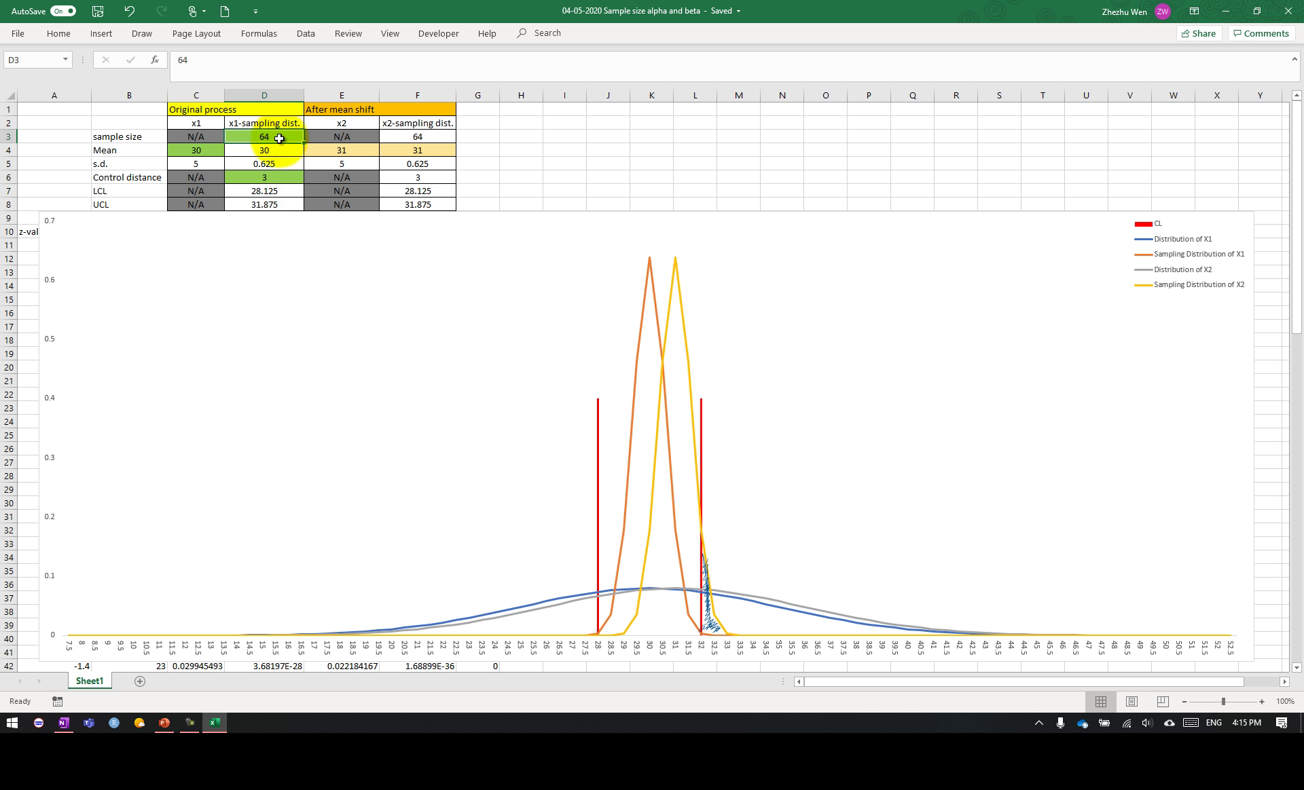
type("25")
key("Return")
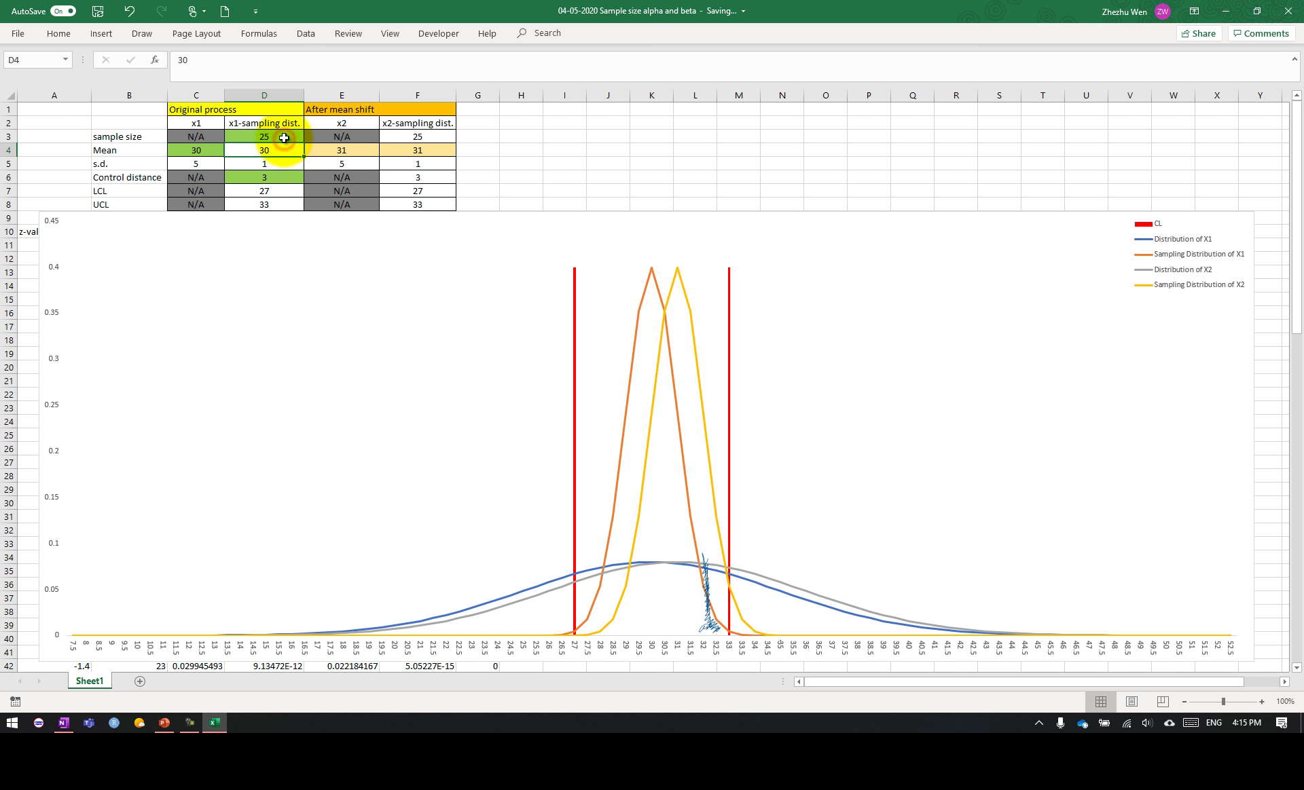
left_click_drag(293, 190, 294, 198)
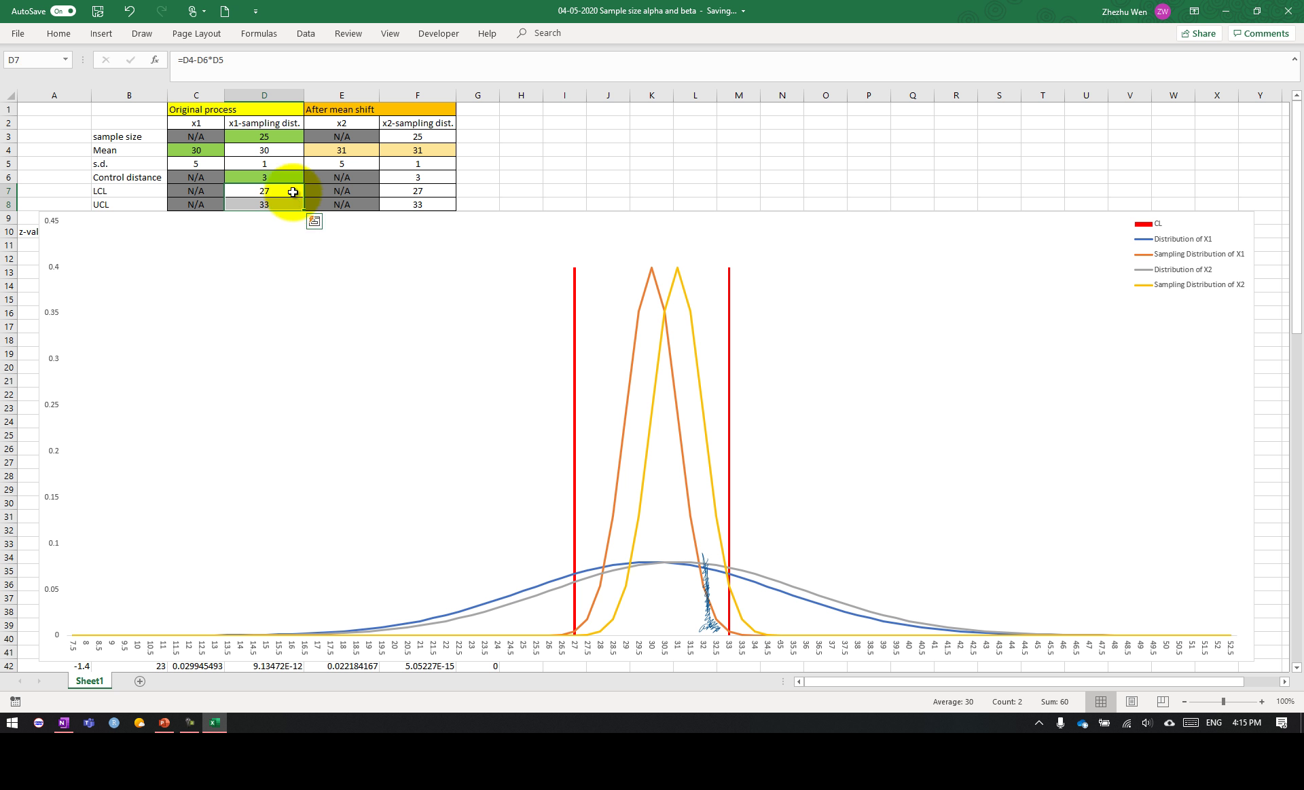
left_click(285, 140)
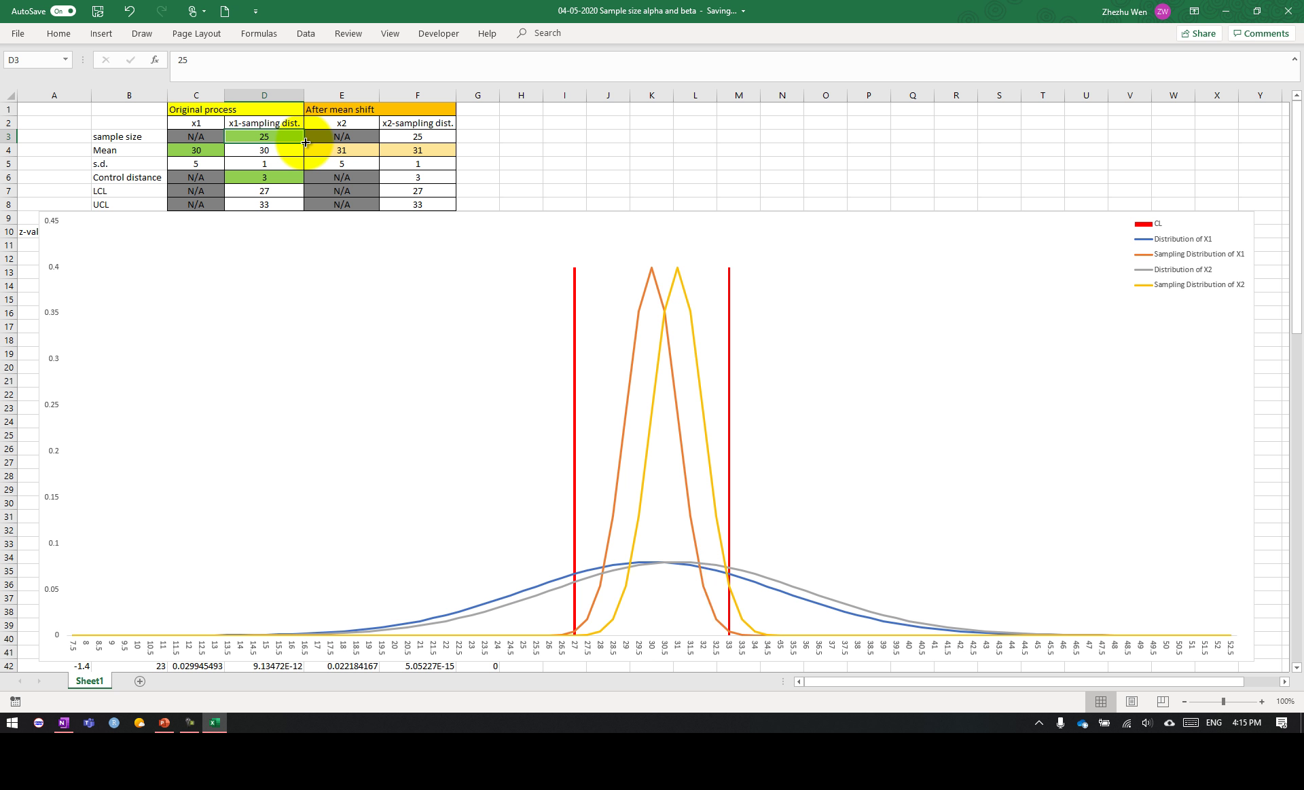
- Enter 64 in D3, giving s.d. 0.625 and limits 28.125 and 31.875
type("64")
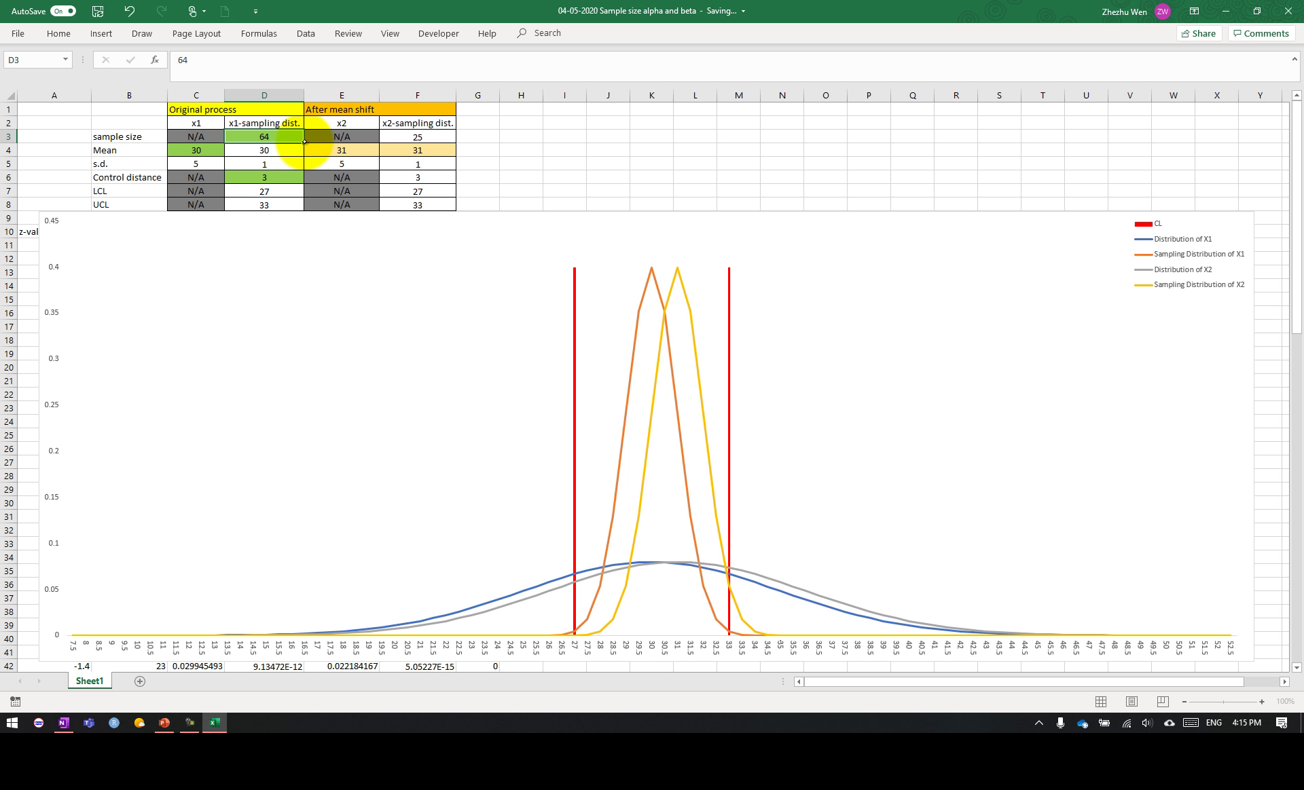
key("Return")
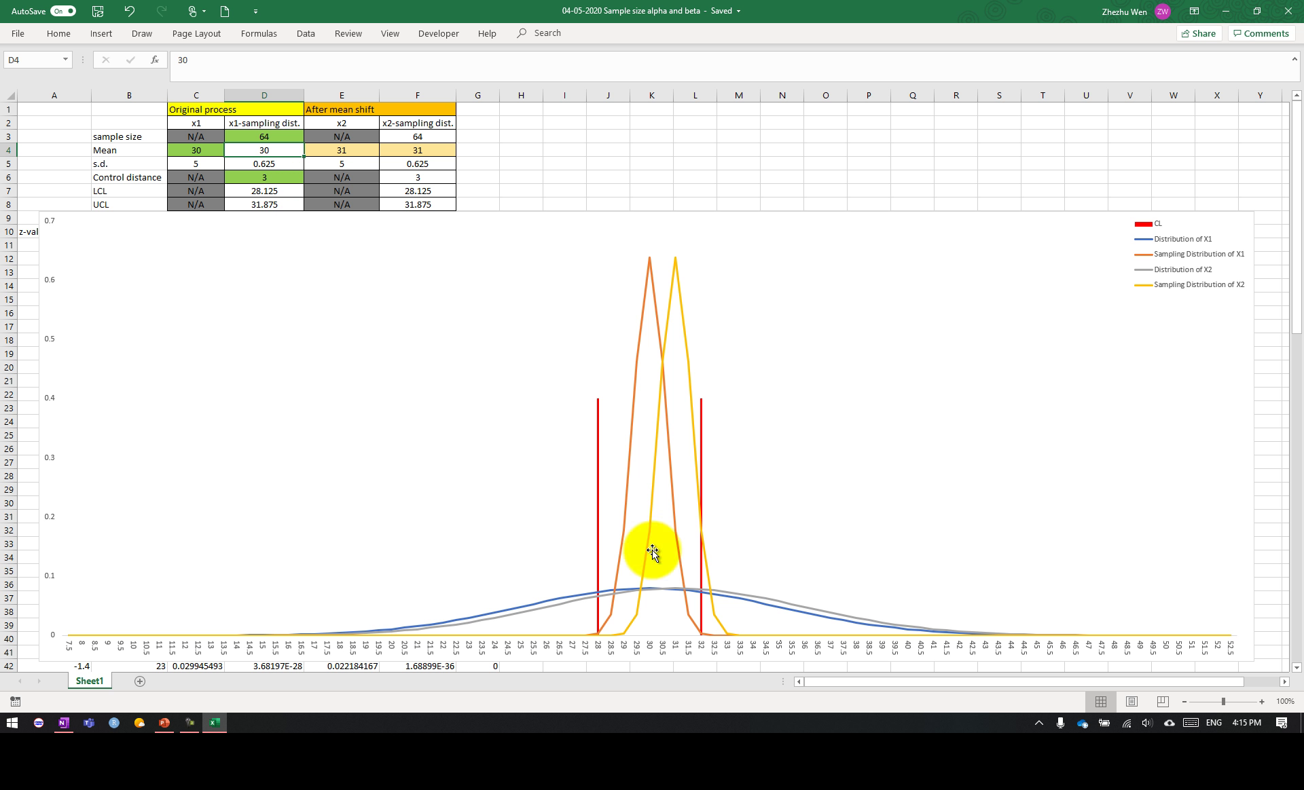
mouse_move(707, 564)
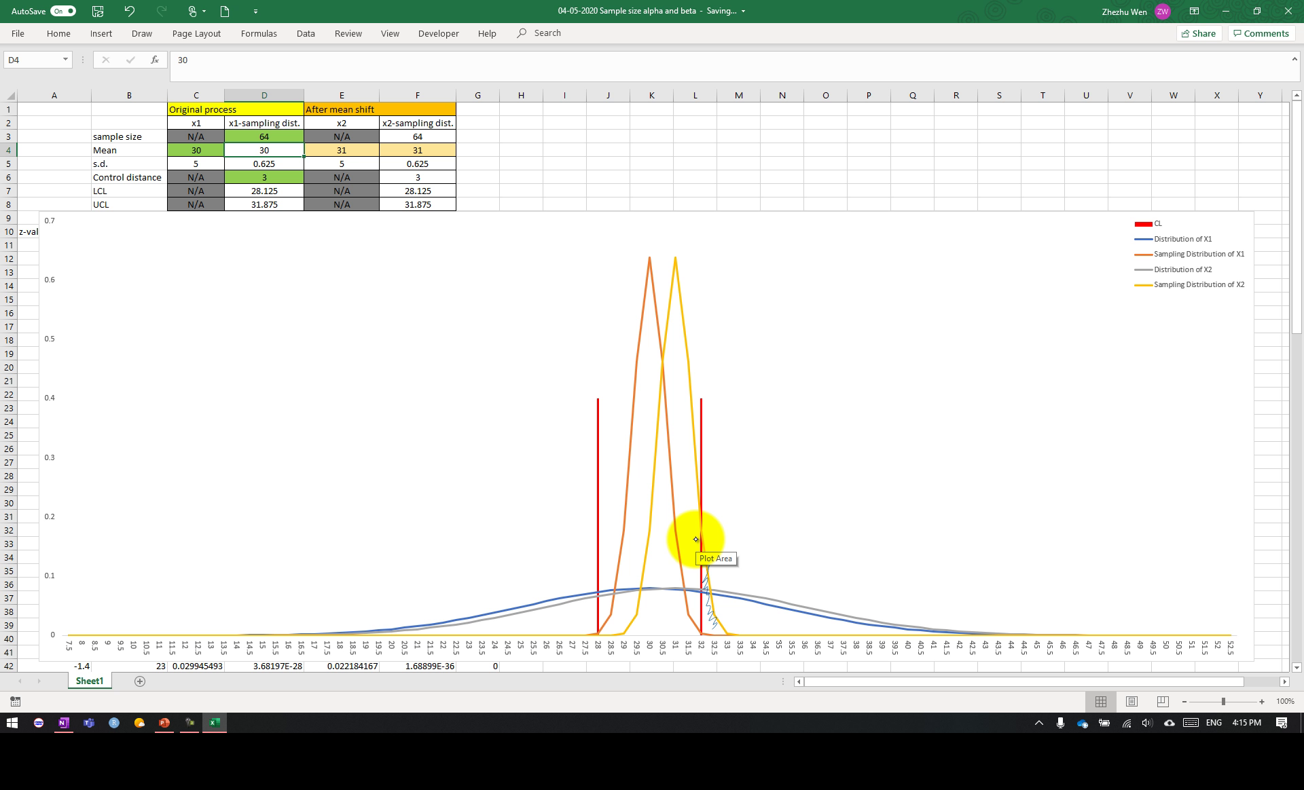
- Set D3 back to 25, check the =C5/SQRT(D3) s.d., and hatch the beta area past 33
left_click(263, 135)
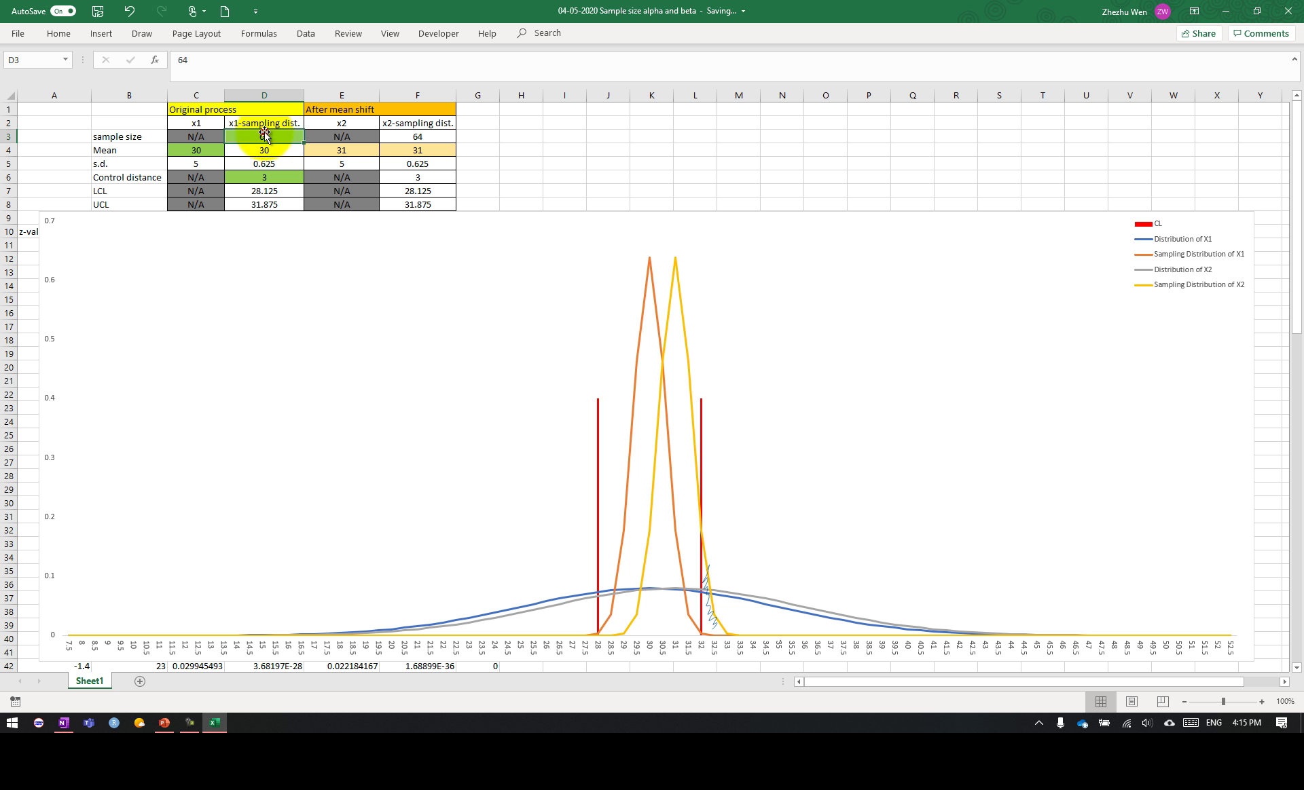
type("25")
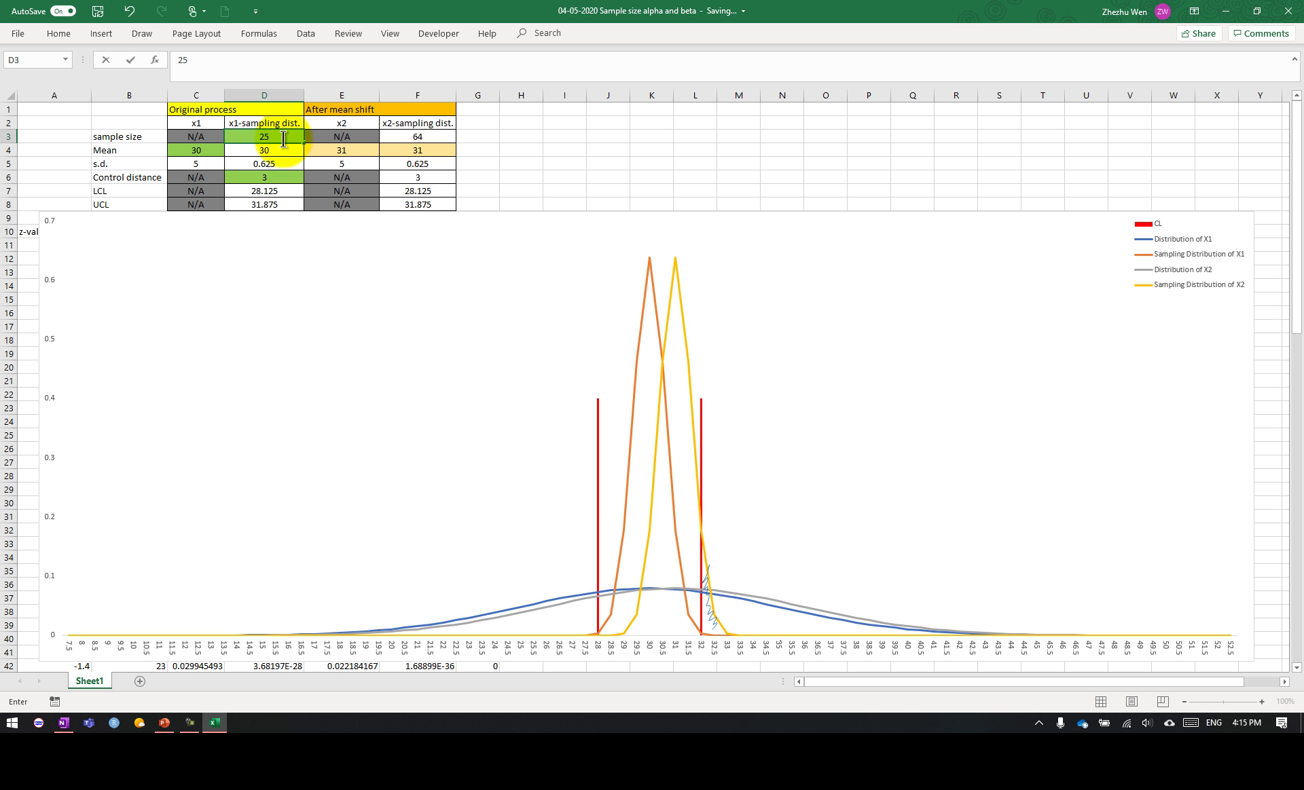
key("Return")
left_click(284, 160)
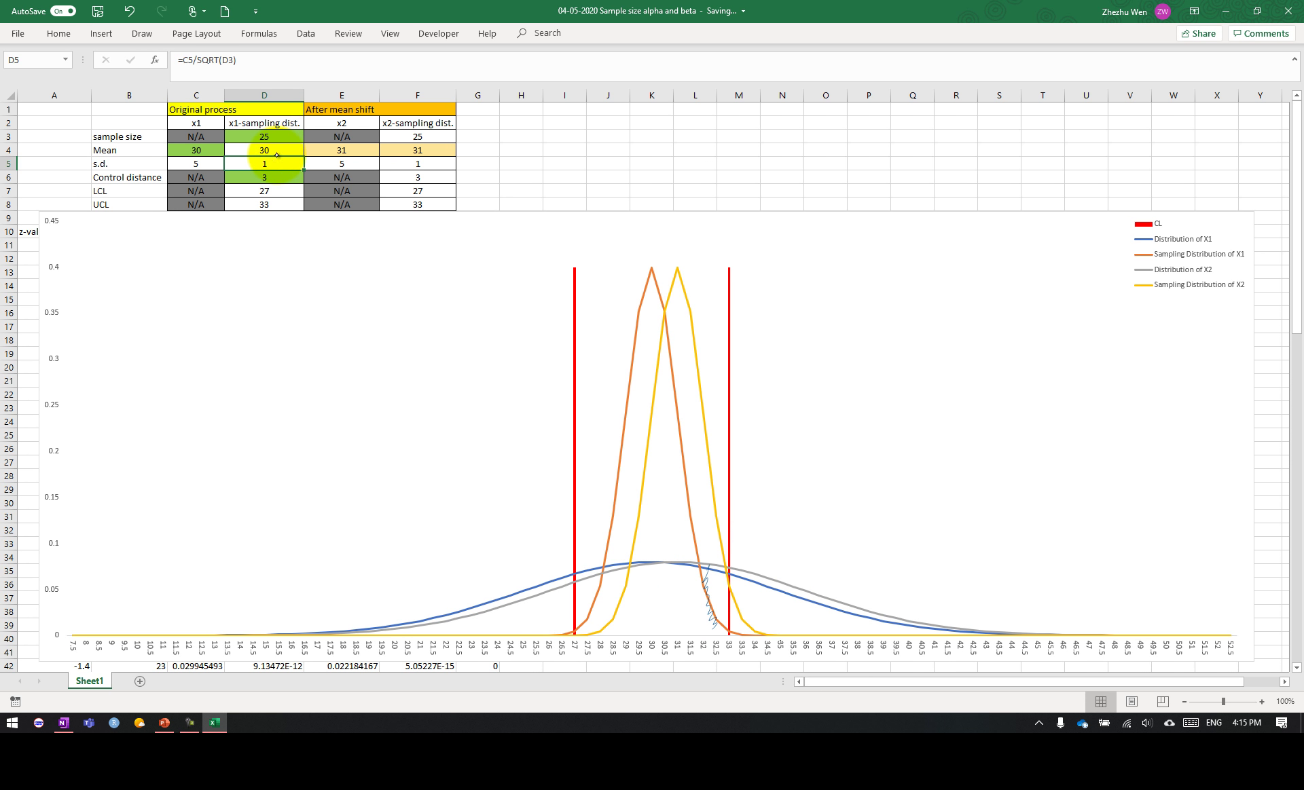
left_click_drag(730, 611, 744, 621)
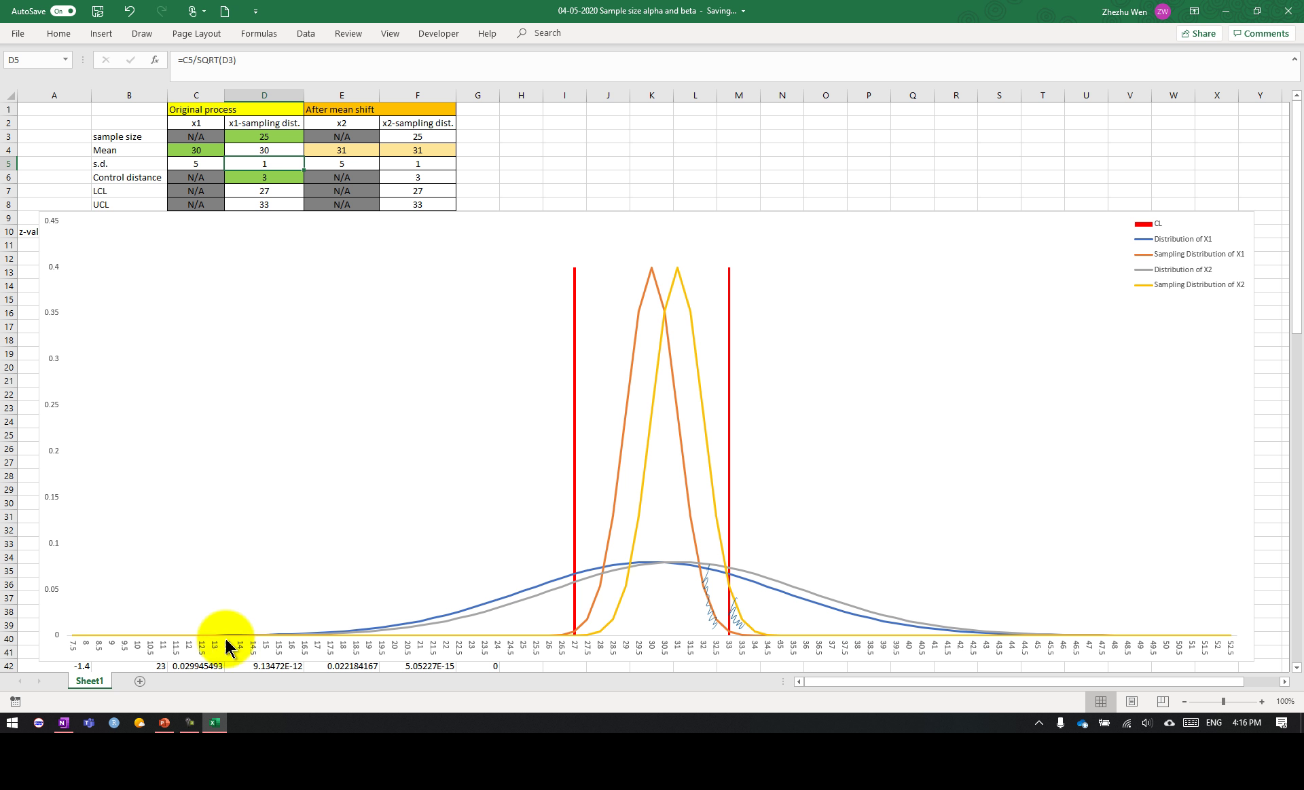
mouse_move(231, 642)
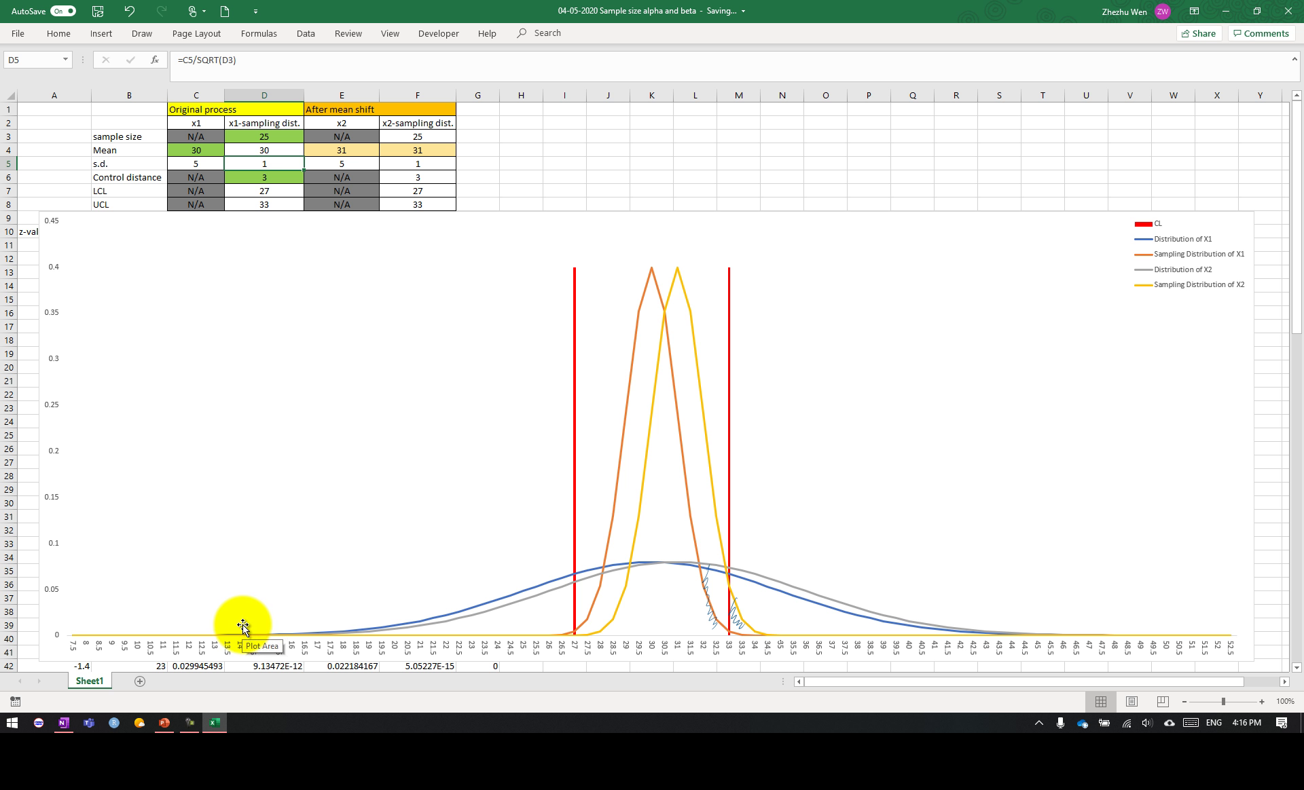